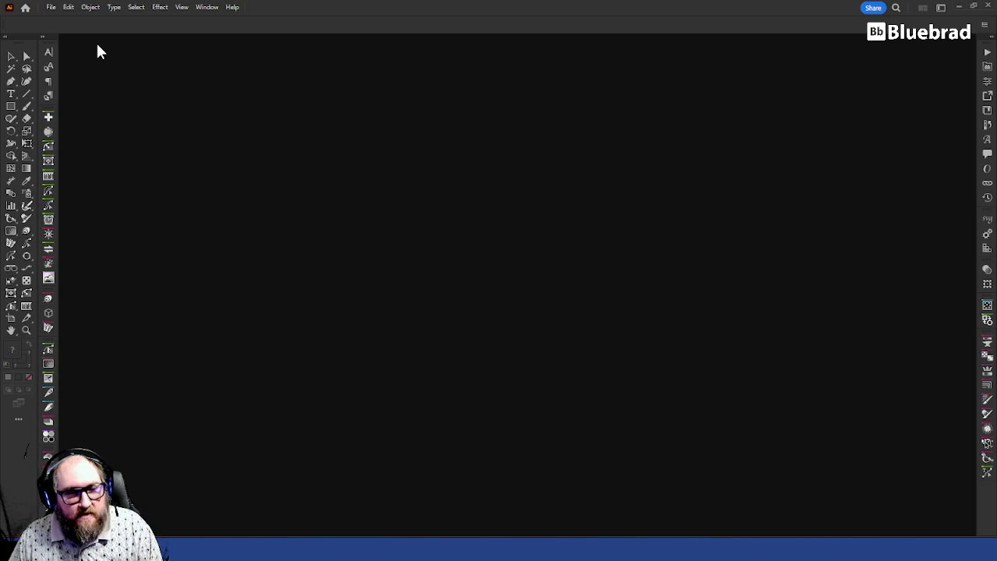
Create a new 7 by 7 inch CMYK document with one artboard.
{"action": "left_click", "coordinate": [51, 8]}
{"action": "left_click", "coordinate": [594, 278]}
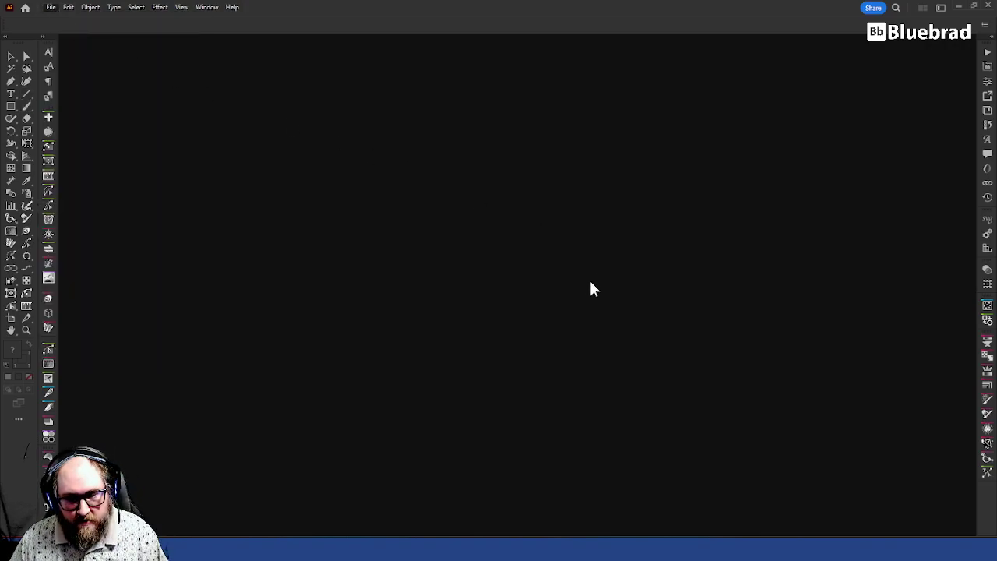
{"action": "key", "text": "ctrl+n"}
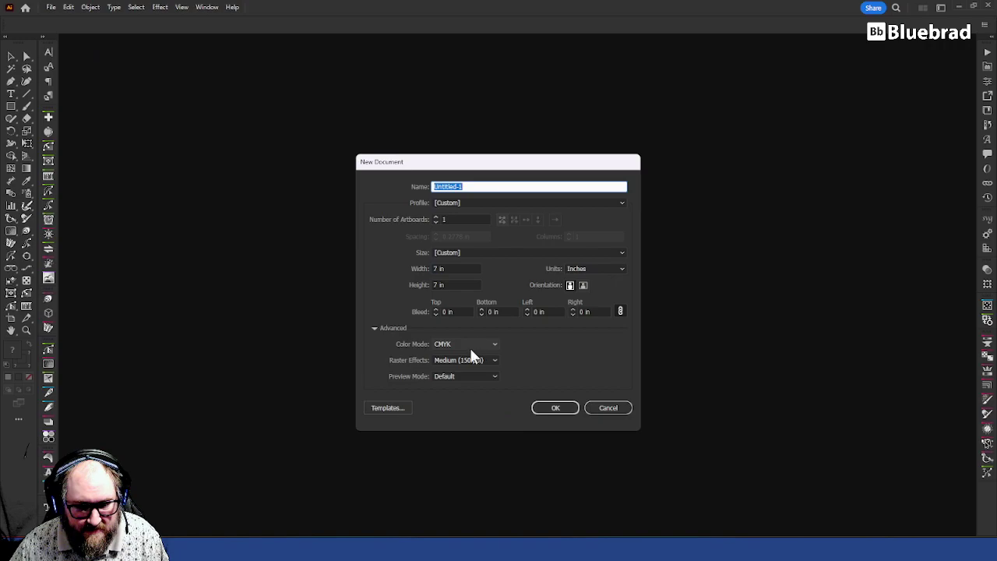
{"action": "left_click", "coordinate": [566, 409]}
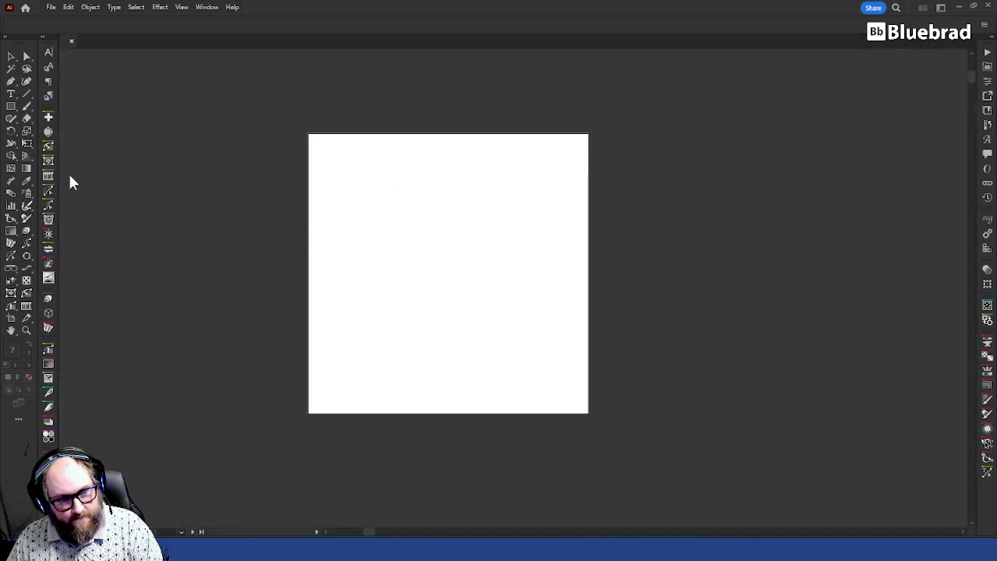
Draw a circle about 4.09 in across and center it horizontally and vertically on the artboard.
{"action": "left_click", "coordinate": [11, 106]}
{"action": "left_click_drag", "start_coordinate": [11, 106], "coordinate": [42, 128]}
{"action": "left_click_drag", "start_coordinate": [428, 140], "coordinate": [618, 329]}
{"action": "key", "text": "v"}
{"action": "left_click", "coordinate": [444, 25]}
{"action": "left_click", "coordinate": [489, 27]}
{"action": "left_click", "coordinate": [684, 224]}
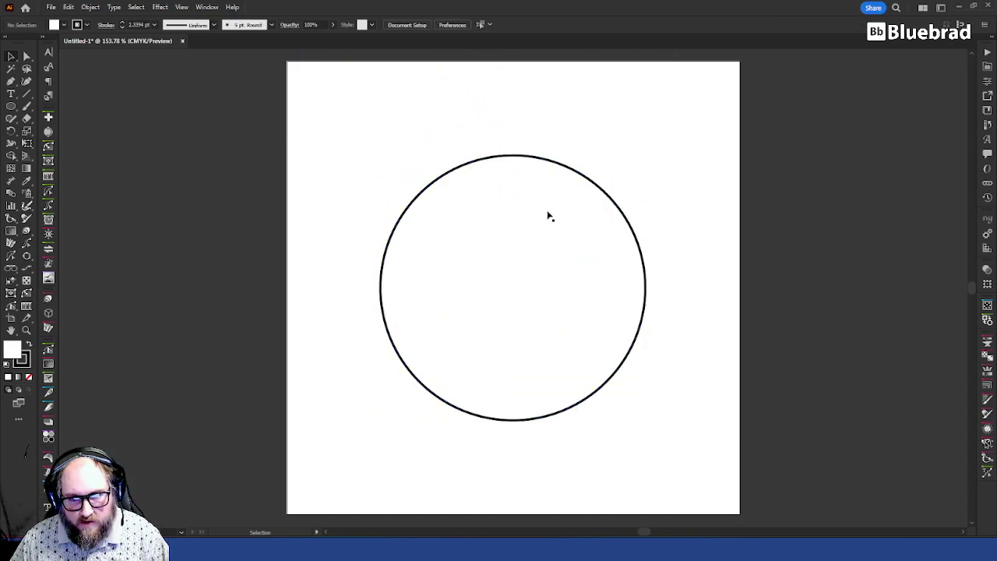
Select the circle, show the swatches and open the Metal color library and the Metals gradient library.
{"action": "left_click", "coordinate": [514, 208]}
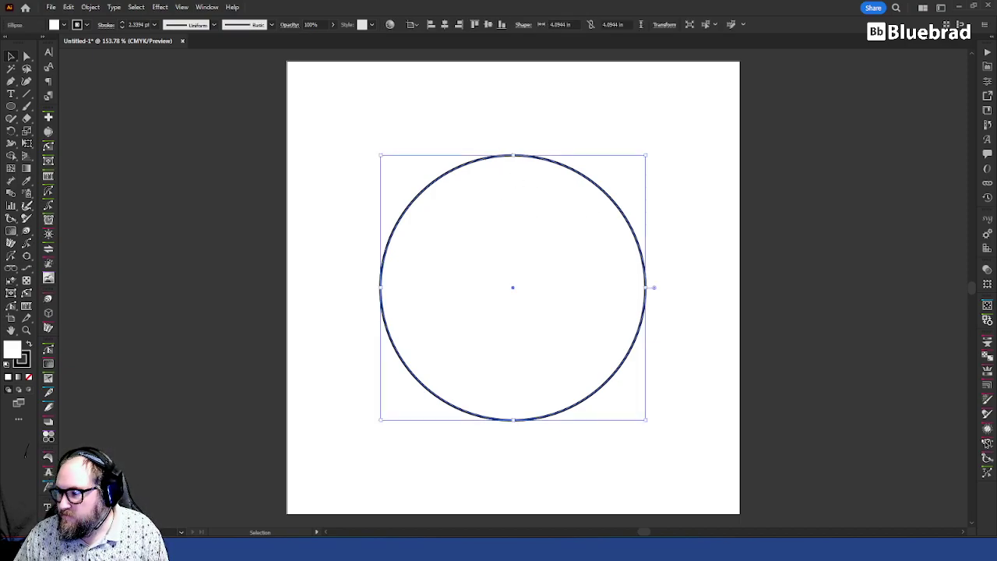
{"action": "left_click_drag", "start_coordinate": [996, 211], "coordinate": [996, 173]}
{"action": "left_click_drag", "start_coordinate": [996, 209], "coordinate": [768, 207]}
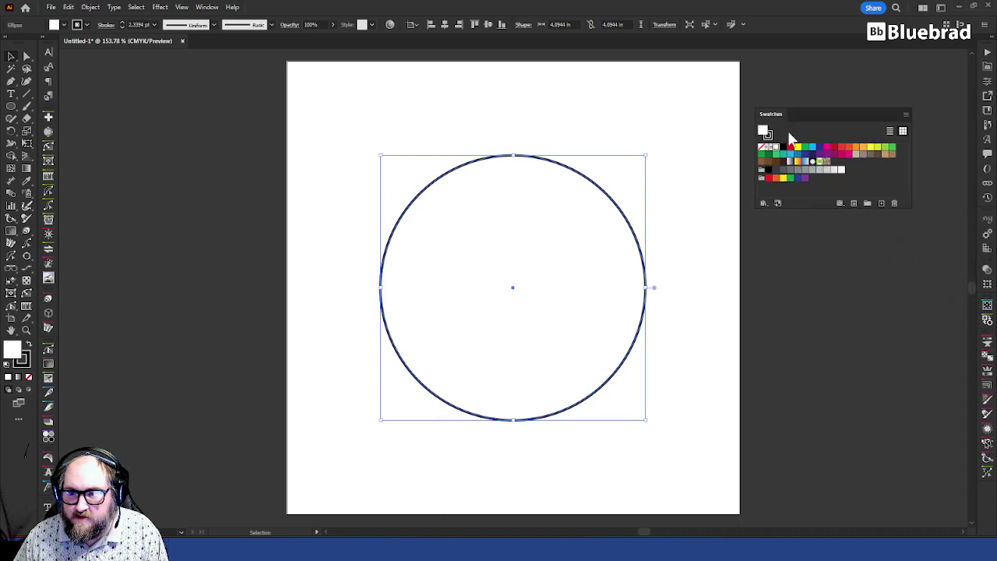
{"action": "left_click", "coordinate": [764, 204]}
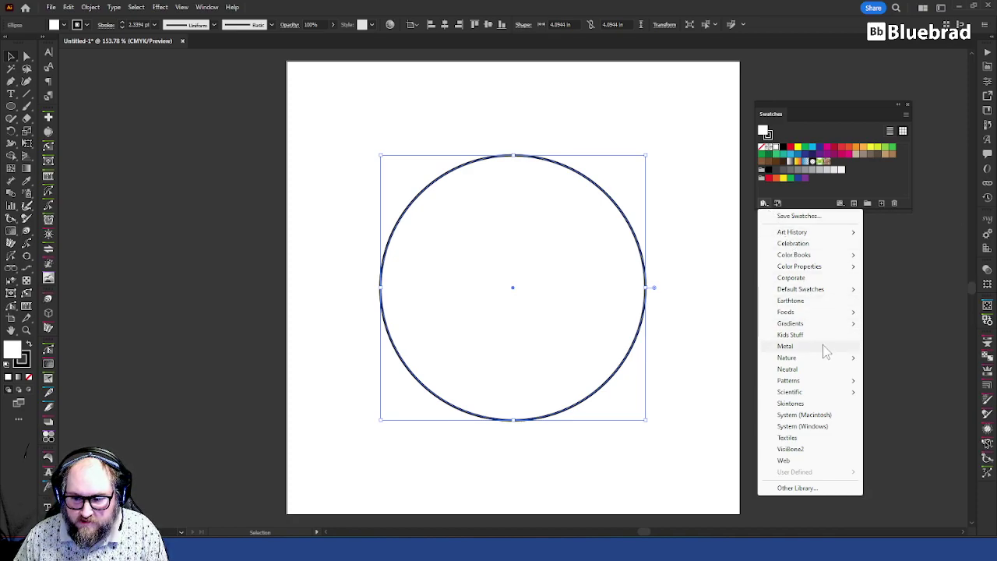
{"action": "left_click", "coordinate": [785, 346]}
{"action": "left_click_drag", "start_coordinate": [554, 316], "coordinate": [547, 418]}
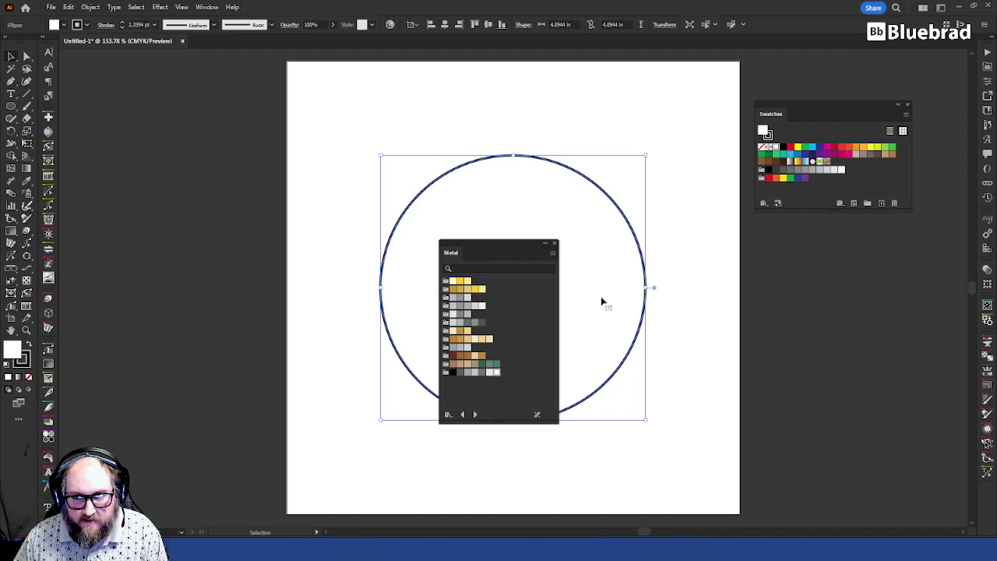
{"action": "left_click", "coordinate": [765, 204]}
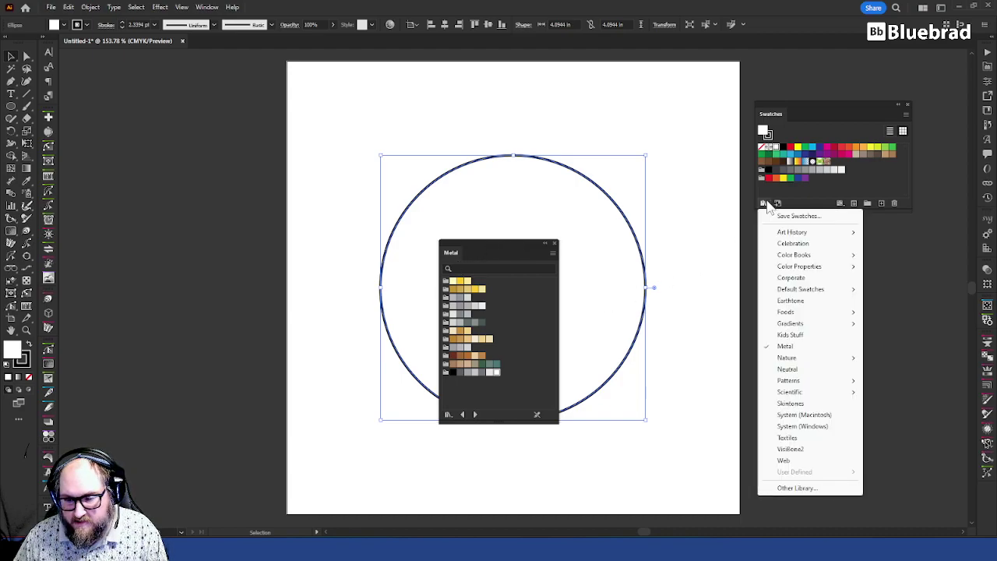
{"action": "mouse_move", "coordinate": [811, 323]}
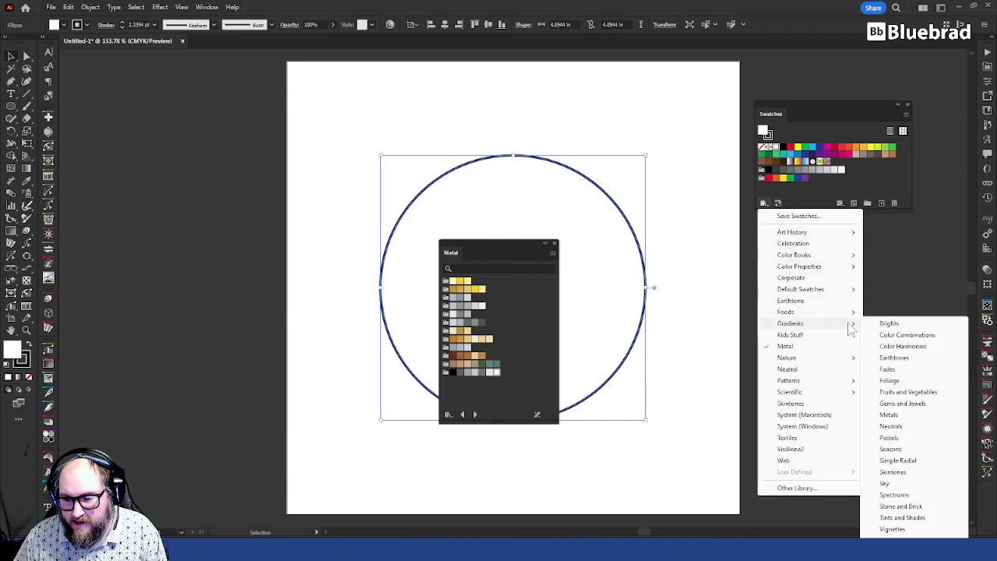
{"action": "left_click", "coordinate": [896, 415]}
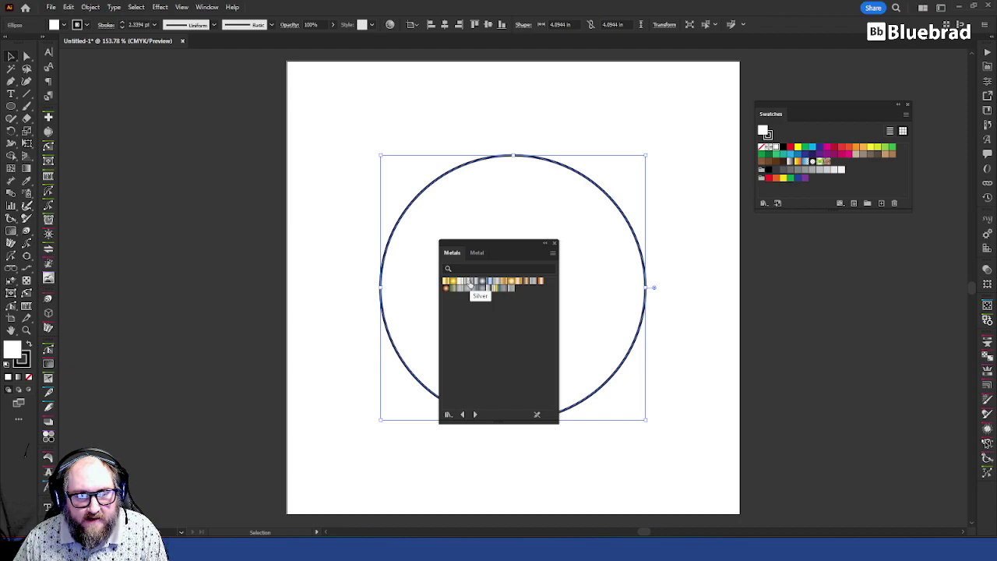
Show the Metals gradients in Large List View and fill the circle with the Silver gradient.
{"action": "left_click", "coordinate": [552, 255]}
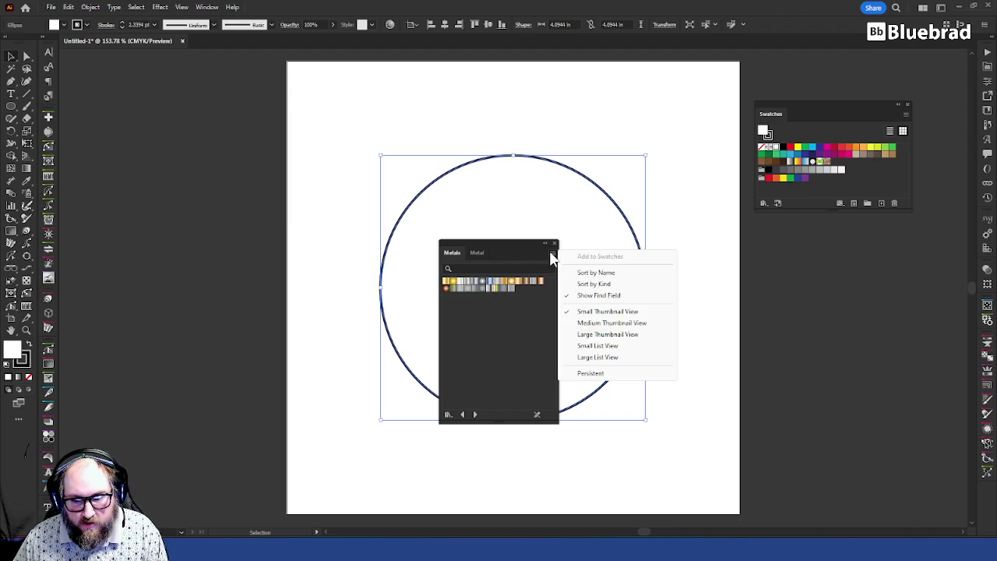
{"action": "left_click", "coordinate": [592, 334]}
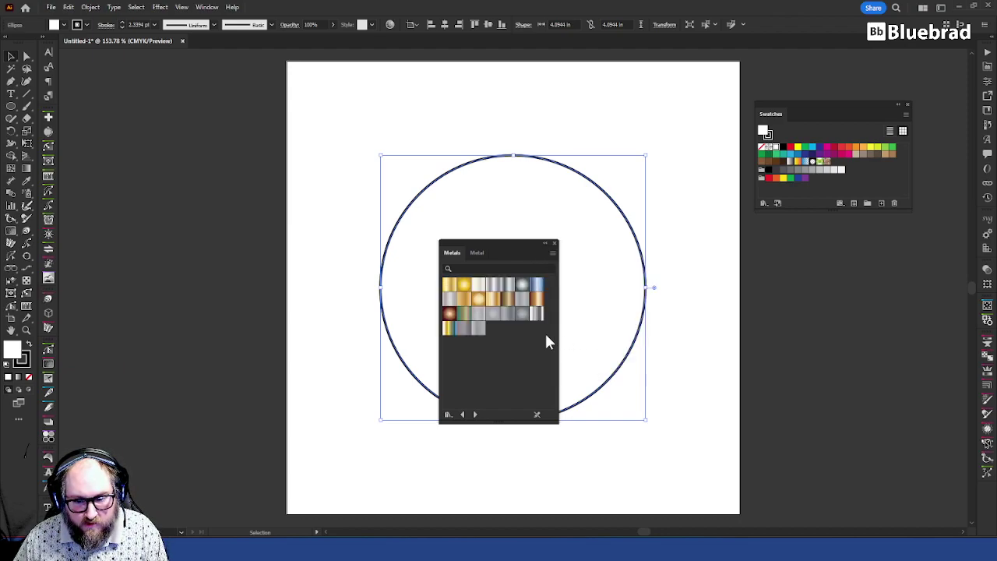
{"action": "left_click", "coordinate": [553, 253]}
{"action": "left_click", "coordinate": [596, 357]}
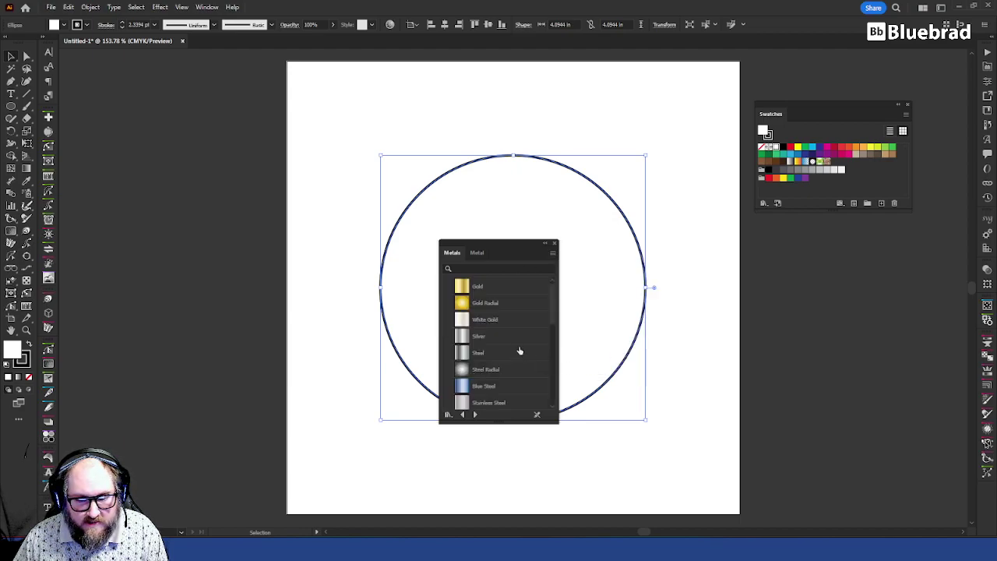
{"action": "left_click", "coordinate": [479, 336]}
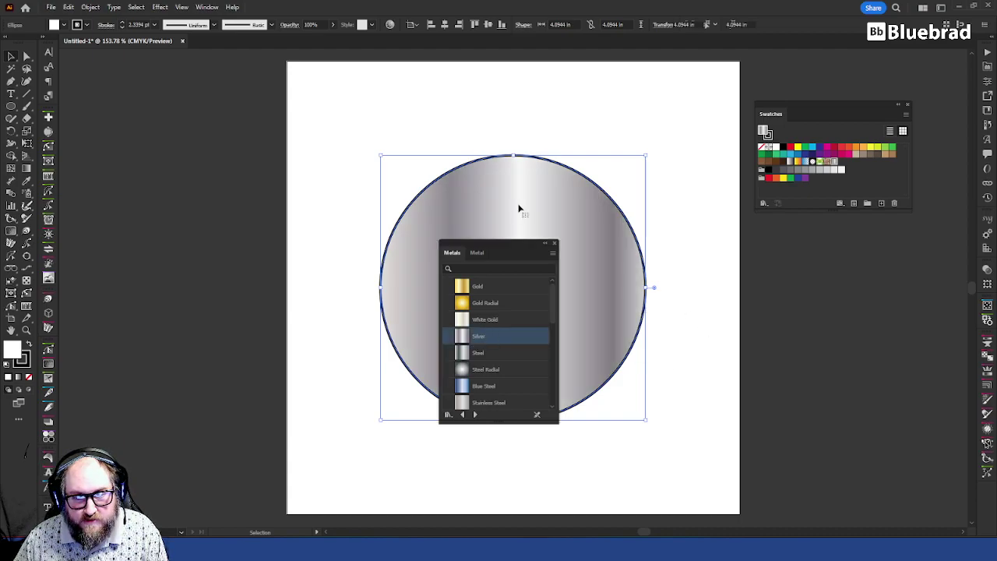
{"action": "left_click_drag", "start_coordinate": [480, 251], "coordinate": [853, 243]}
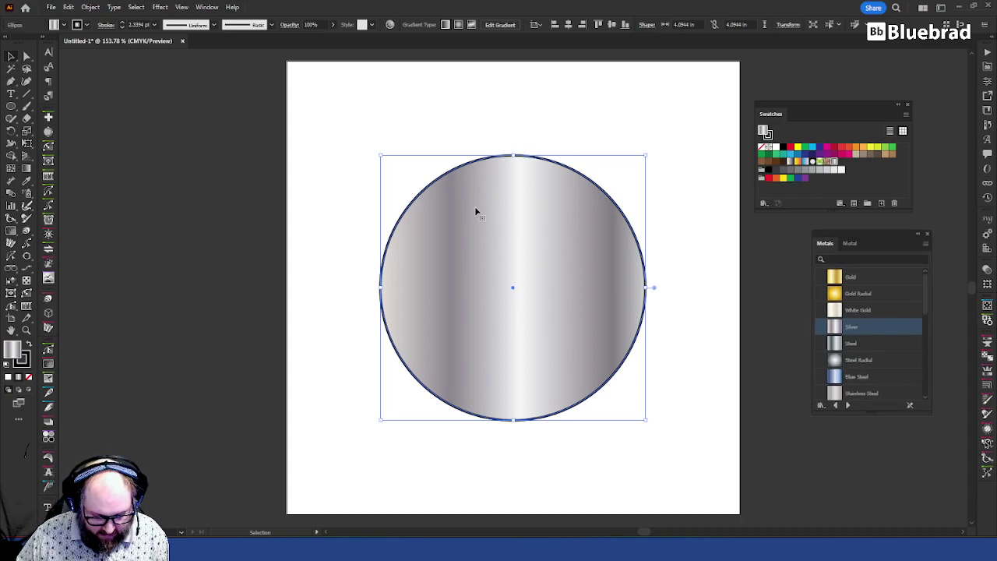
Redirect the circle's silver gradient so it runs nearly vertically from its top edge to its bottom edge.
{"action": "key", "text": "g"}
{"action": "mouse_move", "coordinate": [444, 175]}
{"action": "left_mouse_down"}
{"action": "mouse_move", "coordinate": [445, 345]}
{"action": "mouse_move", "coordinate": [607, 366]}
{"action": "mouse_move", "coordinate": [594, 391]}
{"action": "left_mouse_up"}
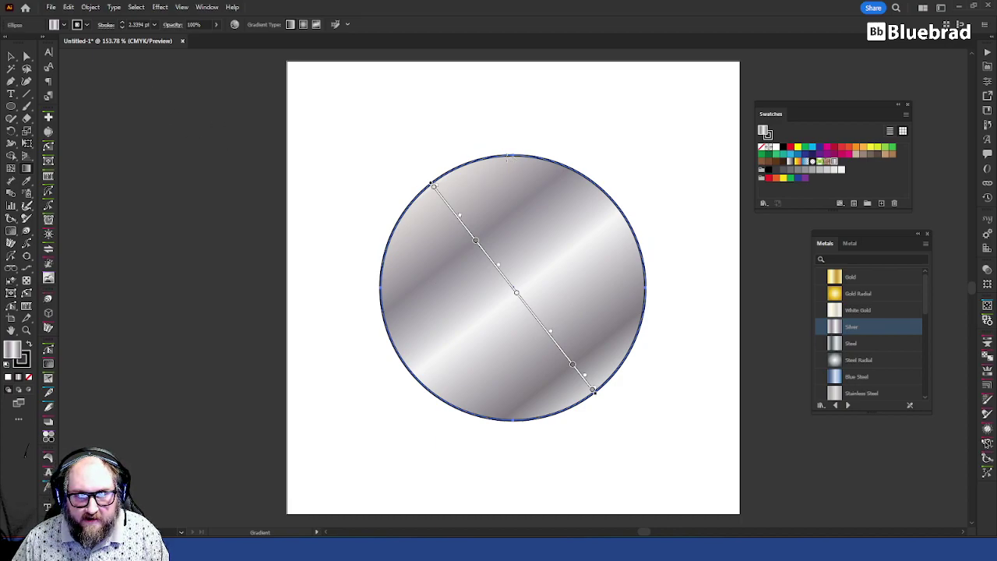
{"action": "mouse_move", "coordinate": [496, 157]}
{"action": "left_mouse_down"}
{"action": "mouse_move", "coordinate": [525, 394]}
{"action": "mouse_move", "coordinate": [517, 417]}
{"action": "mouse_move", "coordinate": [500, 415]}
{"action": "left_mouse_up"}
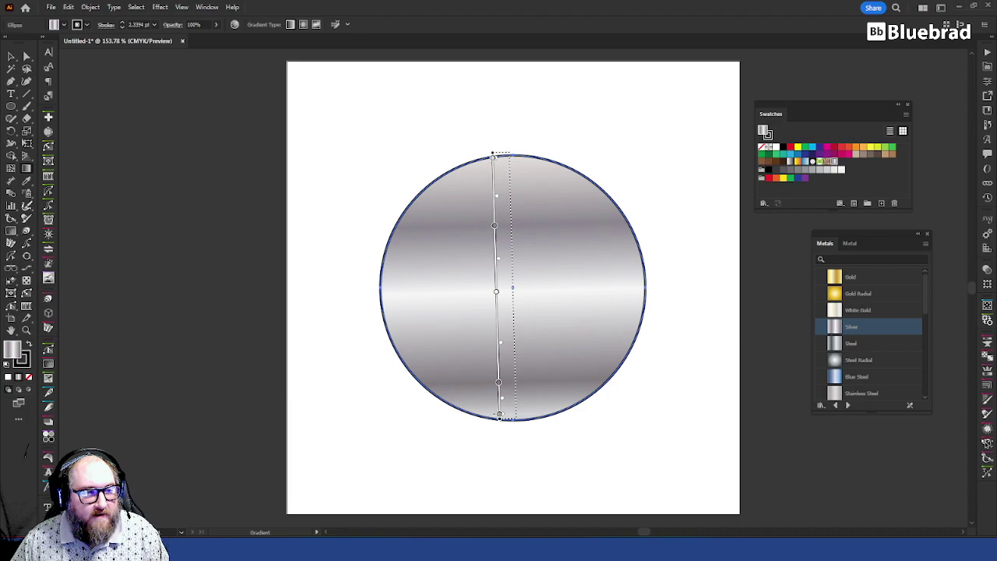
{"action": "key", "text": "v"}
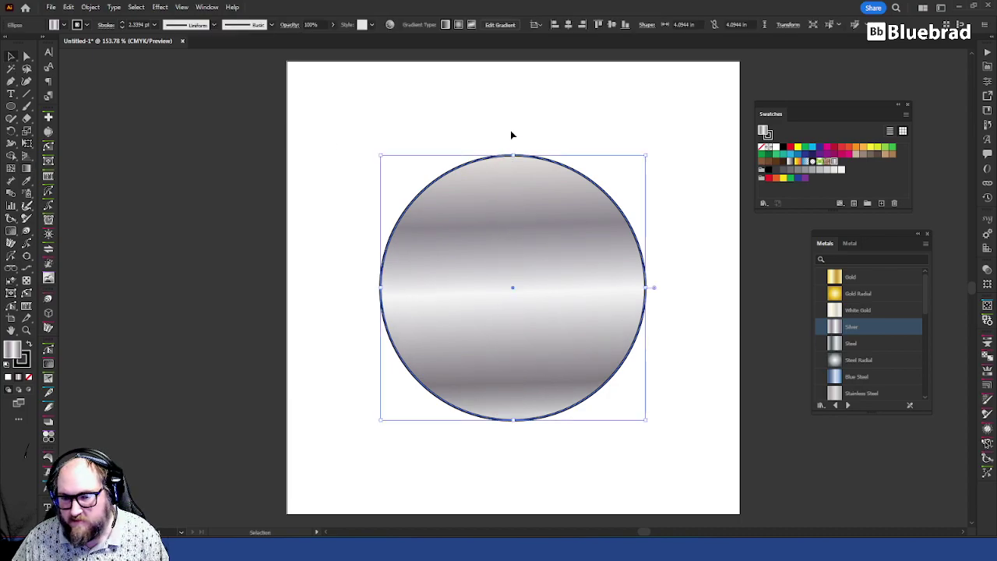
{"action": "left_click", "coordinate": [626, 79]}
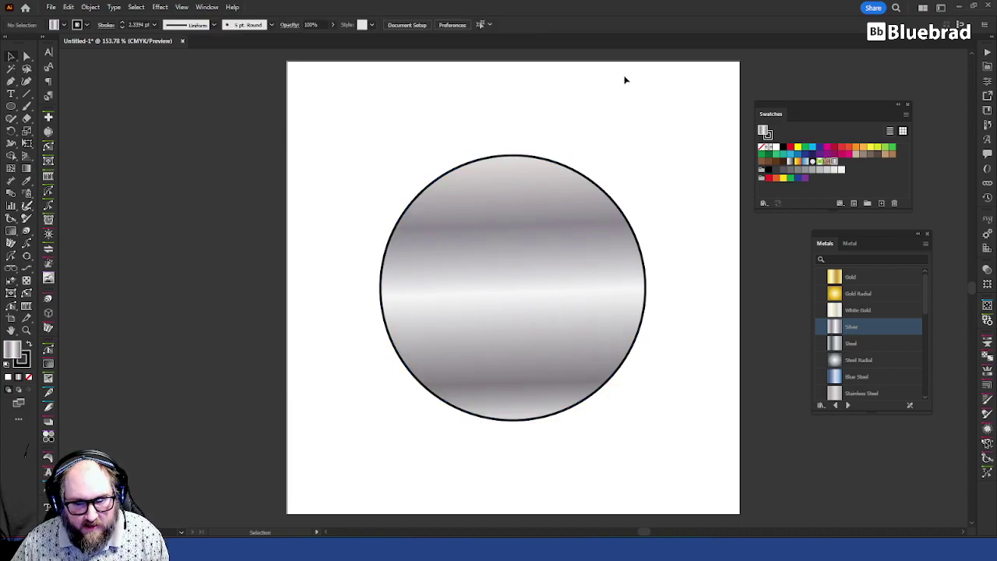
Remove the black stroke from the gradient circle.
{"action": "left_click", "coordinate": [627, 220]}
{"action": "key", "text": "ctrl+h"}
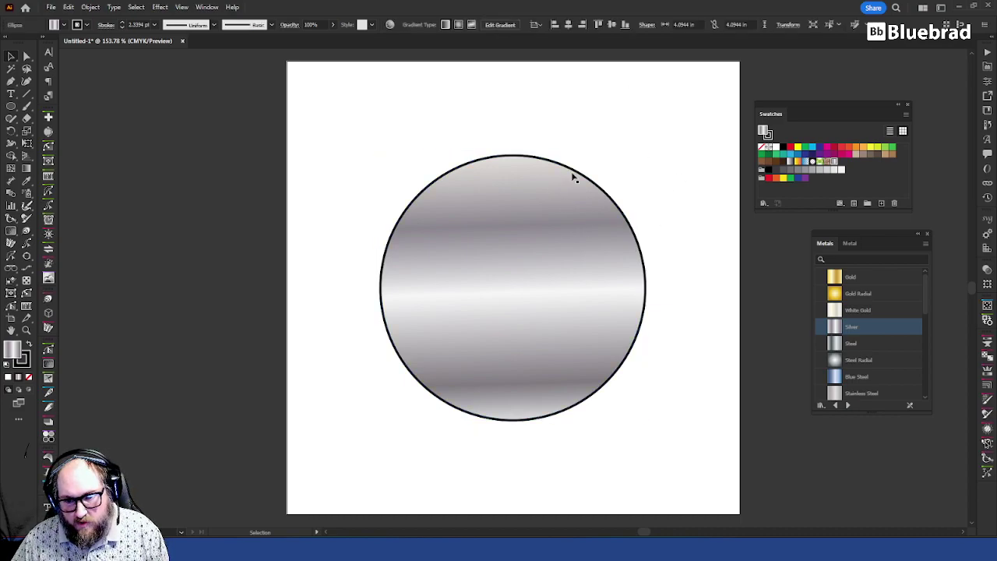
{"action": "left_click", "coordinate": [637, 181]}
{"action": "left_click", "coordinate": [560, 202]}
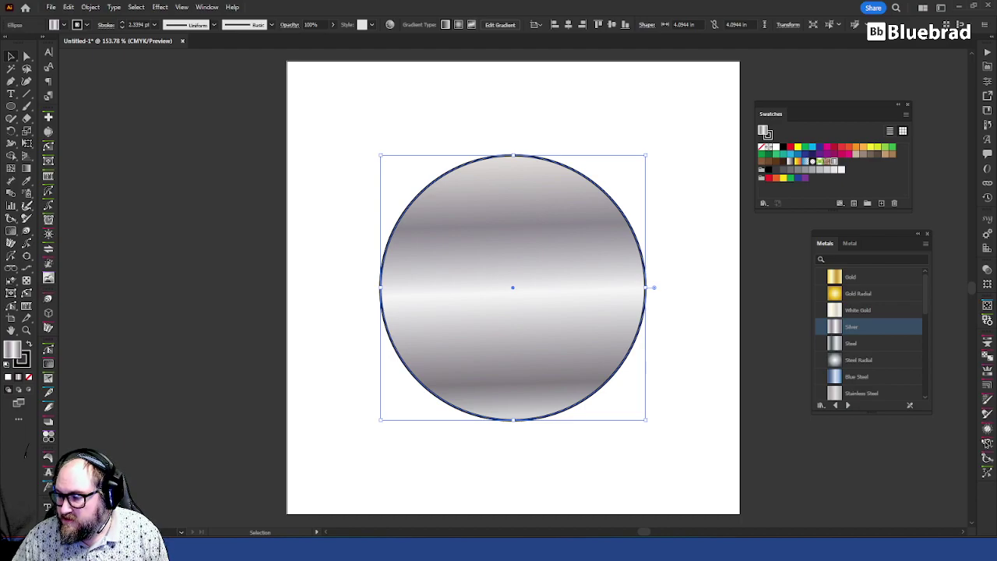
{"action": "key", "text": "slash"}
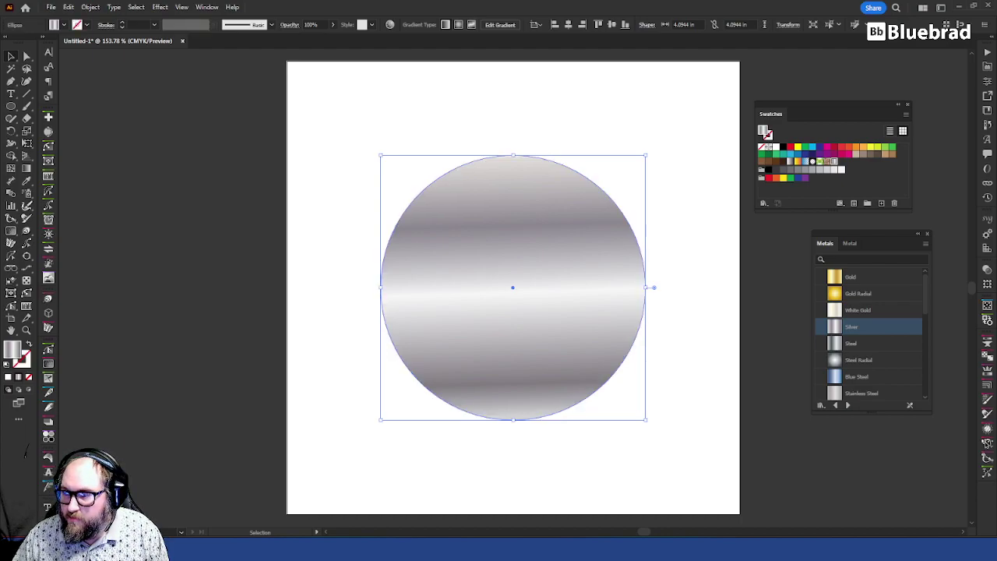
Duplicate the circle's silver gradient fill in its appearance attributes.
{"action": "key", "text": "shift+F6"}
{"action": "left_click", "coordinate": [755, 200]}
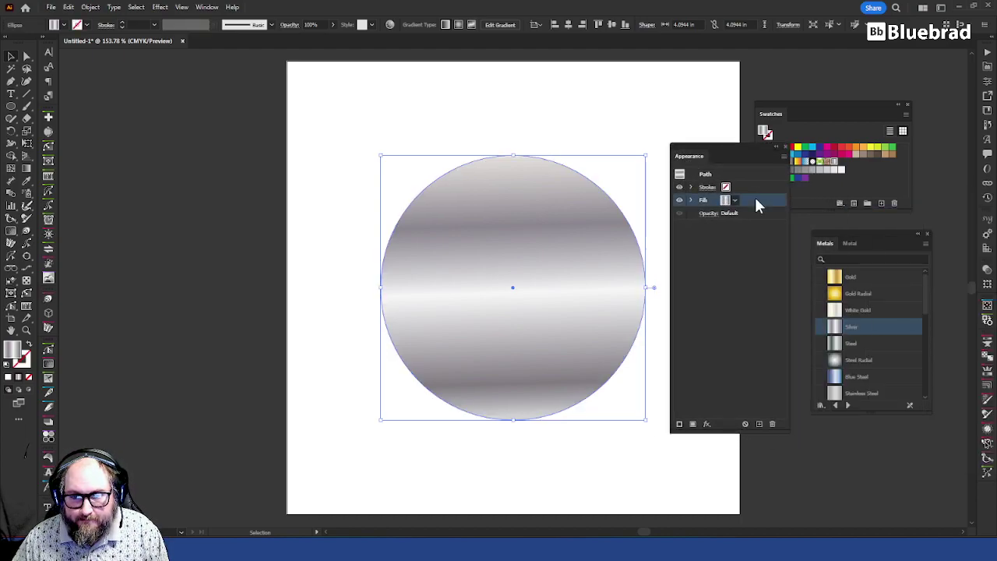
{"action": "left_click", "coordinate": [752, 188]}
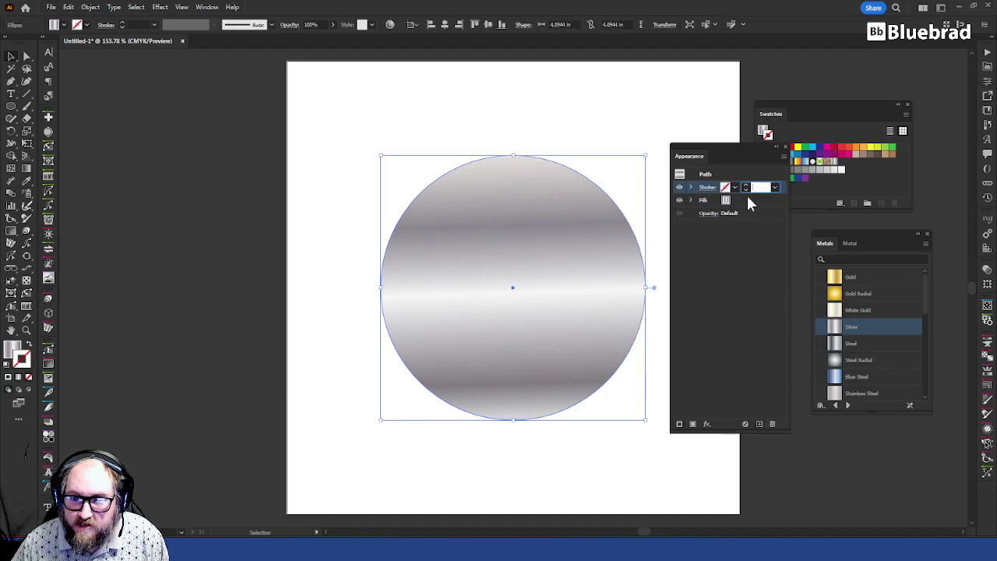
{"action": "left_click", "coordinate": [749, 200]}
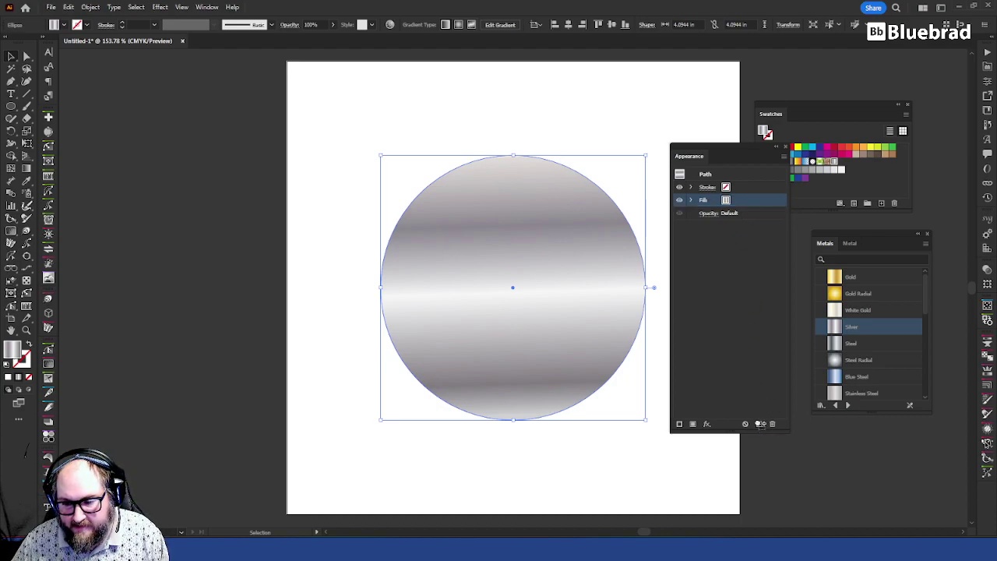
{"action": "left_click", "coordinate": [761, 424]}
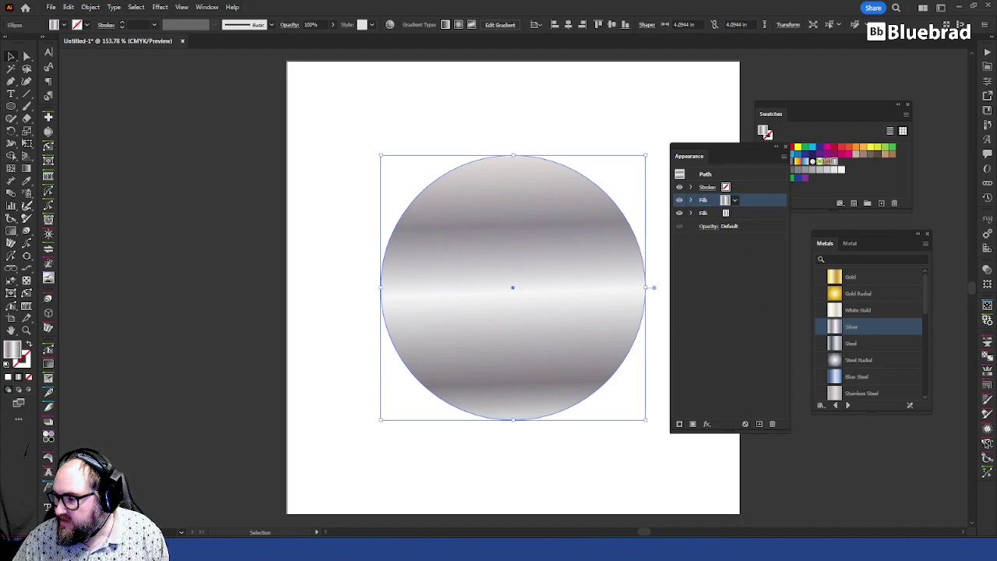
Reverse the gradient of one fill and place it beneath the unreversed fill, keeping the upper fill selected.
{"action": "key", "text": "ctrl+F9"}
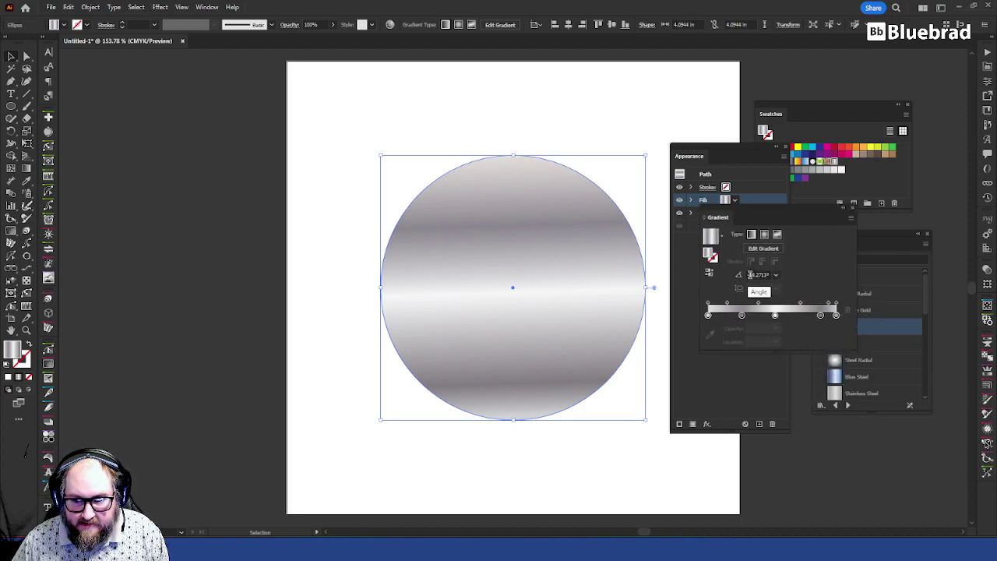
{"action": "left_click", "coordinate": [710, 273]}
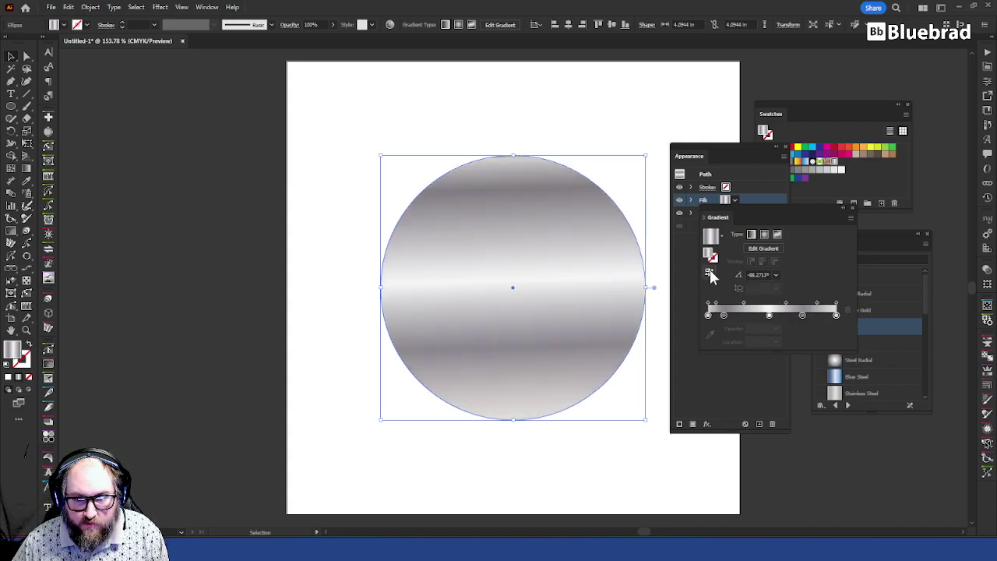
{"action": "left_click", "coordinate": [769, 202]}
{"action": "mouse_move", "coordinate": [756, 201]}
{"action": "left_mouse_down"}
{"action": "mouse_move", "coordinate": [754, 218]}
{"action": "mouse_move", "coordinate": [750, 202]}
{"action": "left_mouse_up"}
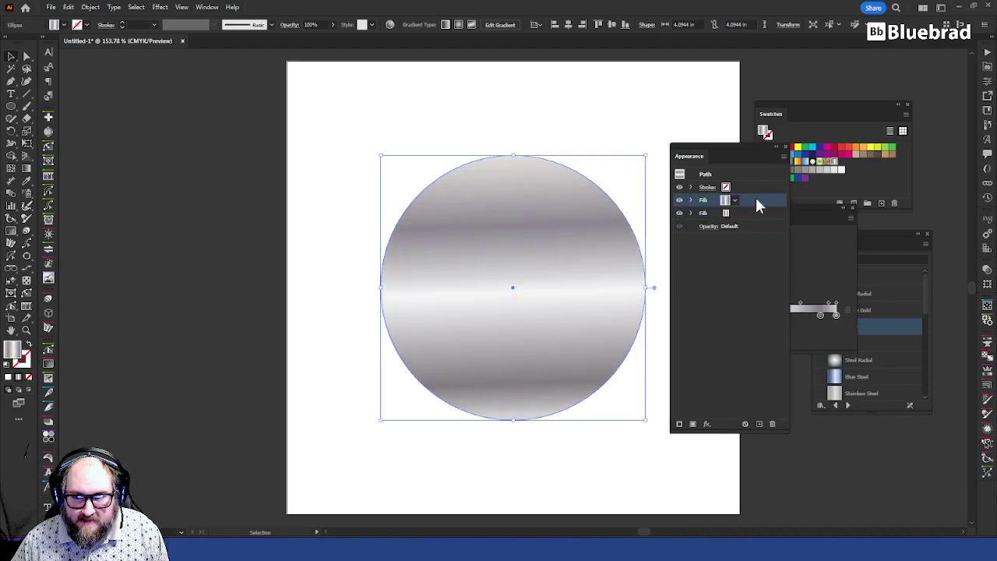
Add an Offset Path effect to the upper fill with an offset of -0.0278 in and Miter joins.
{"action": "left_click", "coordinate": [707, 423]}
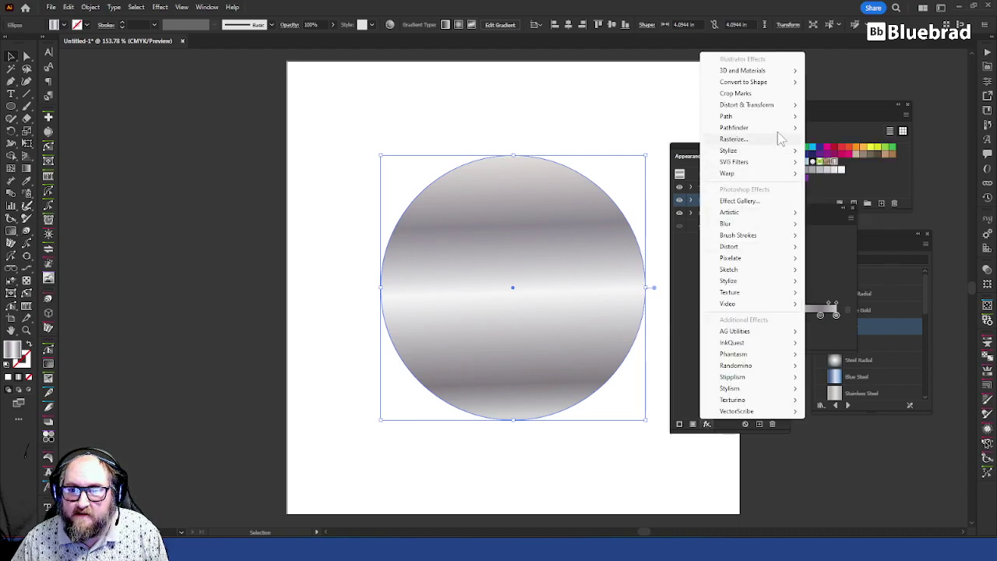
{"action": "mouse_move", "coordinate": [784, 125]}
{"action": "left_click", "coordinate": [838, 117]}
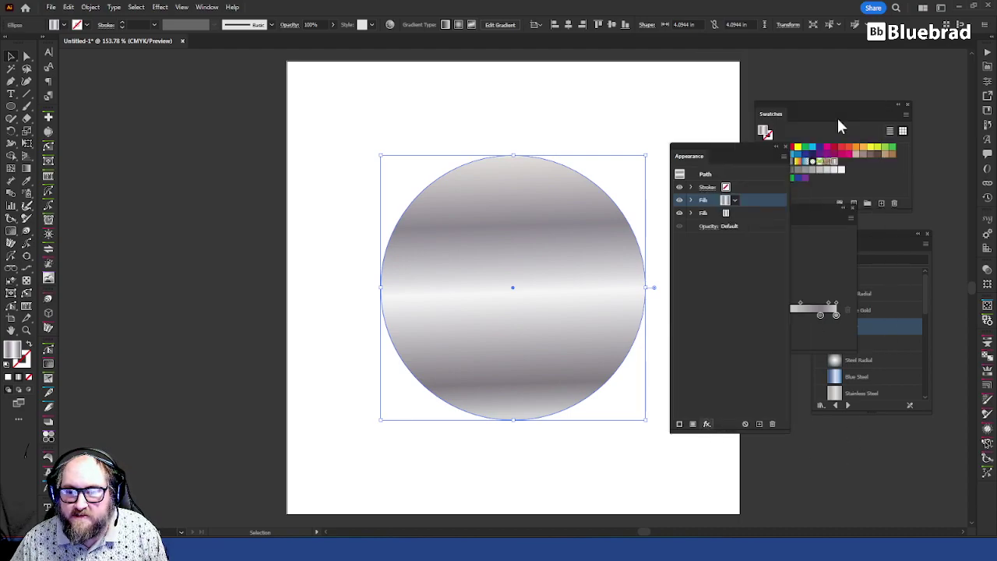
{"action": "type", "text": "-"}
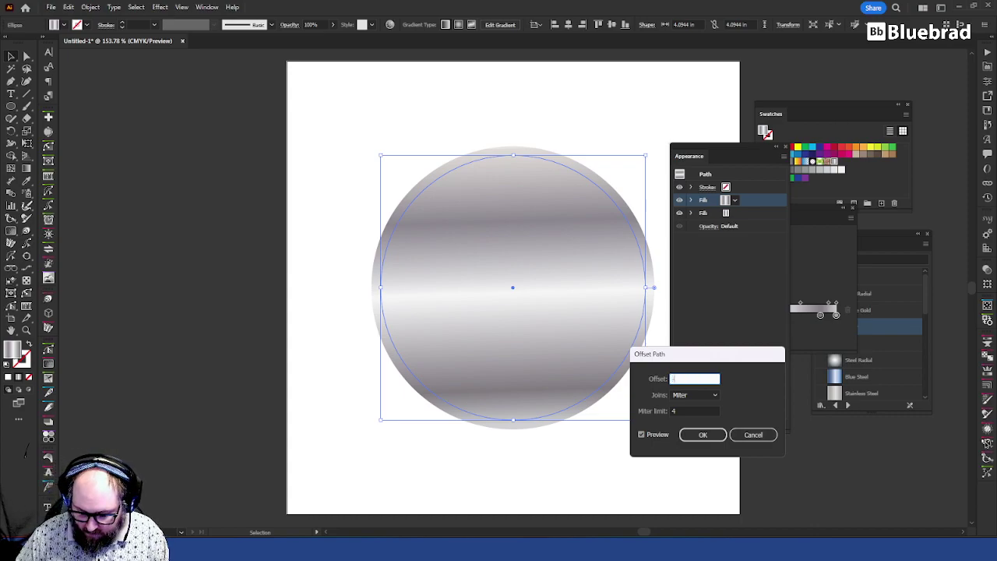
{"action": "type", "text": ".pt"}
{"action": "key", "text": "Tab"}
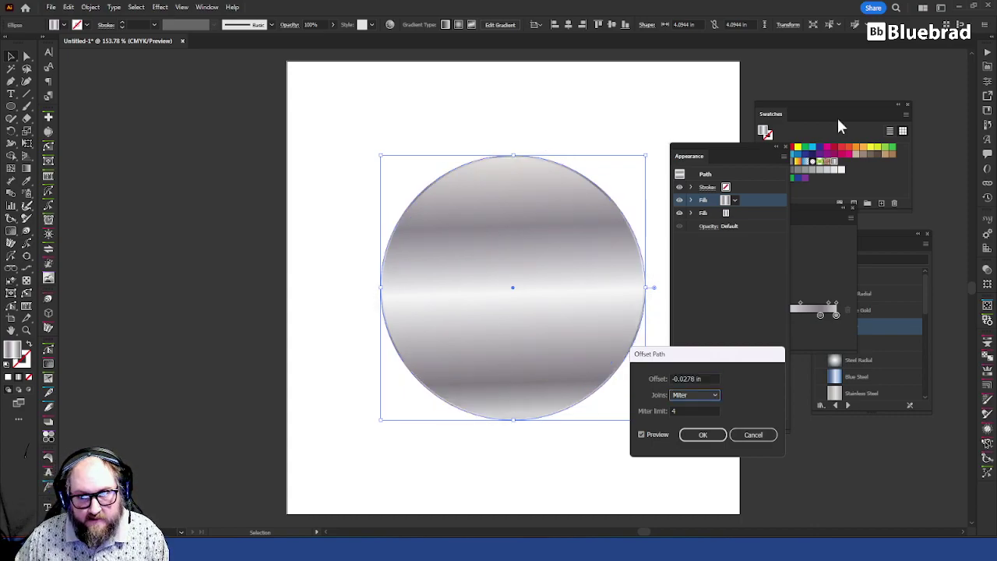
{"action": "left_click", "coordinate": [702, 434]}
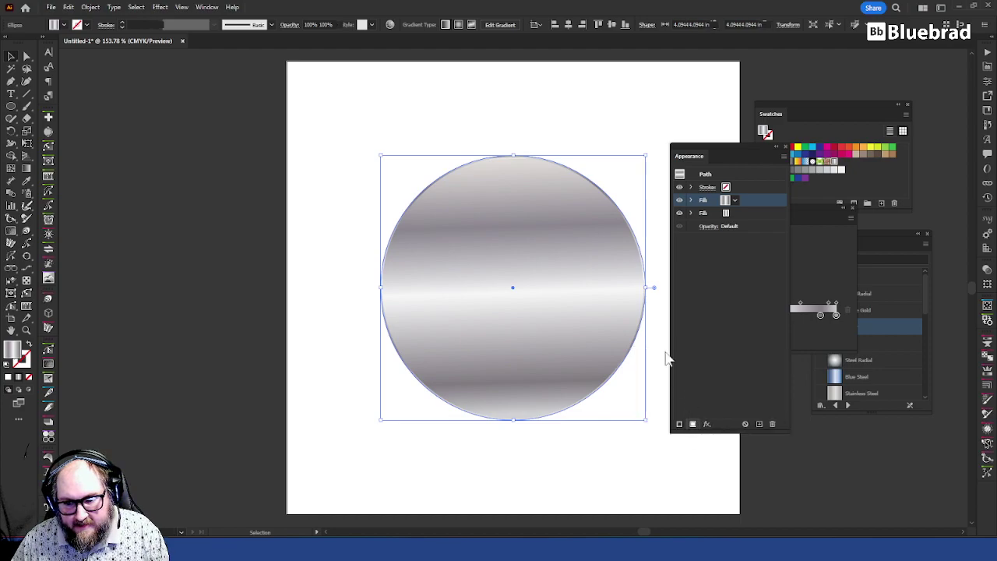
Set the offset of the upper fill's Offset Path effect to -3 pt and deselect the circle.
{"action": "left_click", "coordinate": [646, 230]}
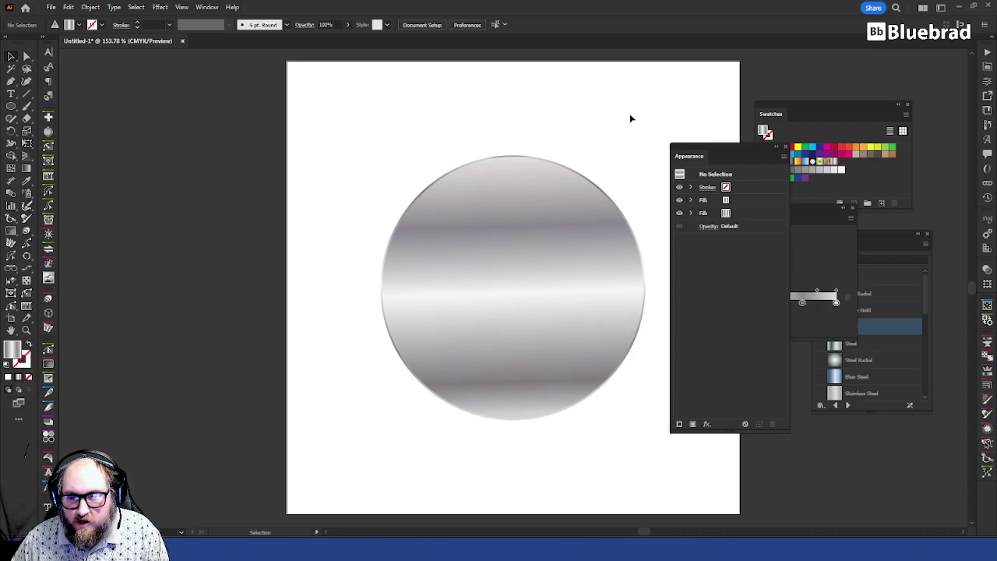
{"action": "left_click", "coordinate": [594, 193]}
{"action": "left_click", "coordinate": [759, 201]}
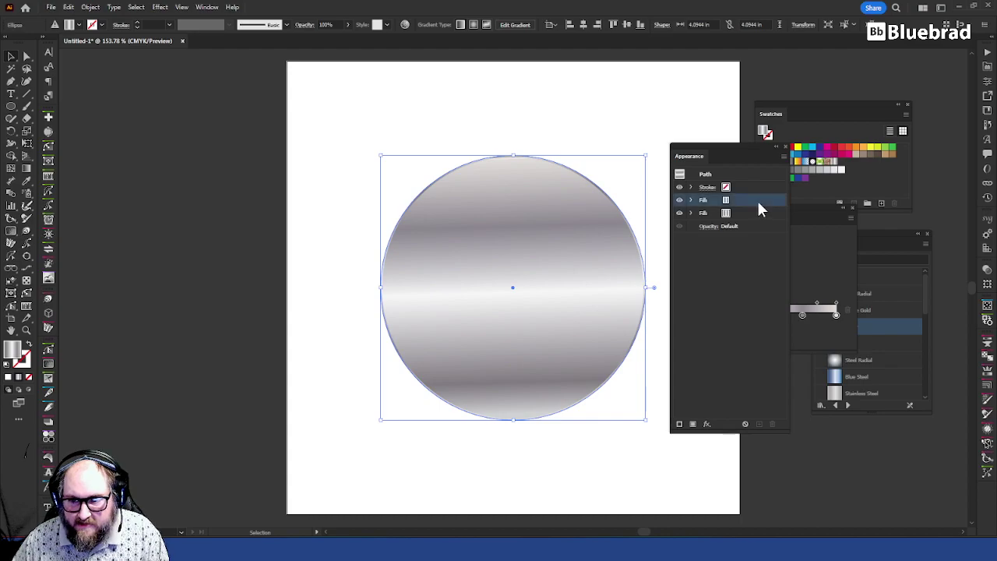
{"action": "left_click", "coordinate": [691, 201]}
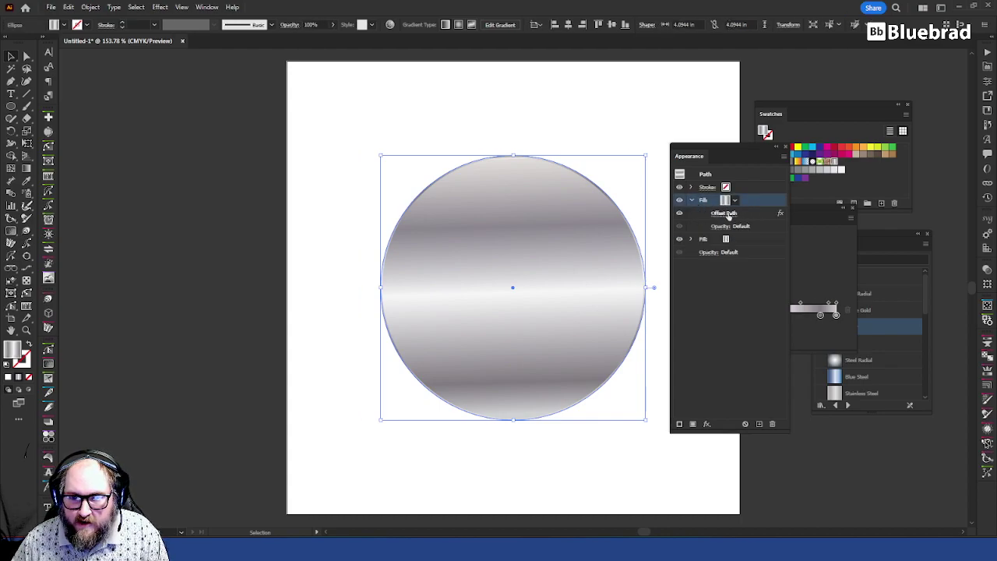
{"action": "left_click", "coordinate": [726, 213]}
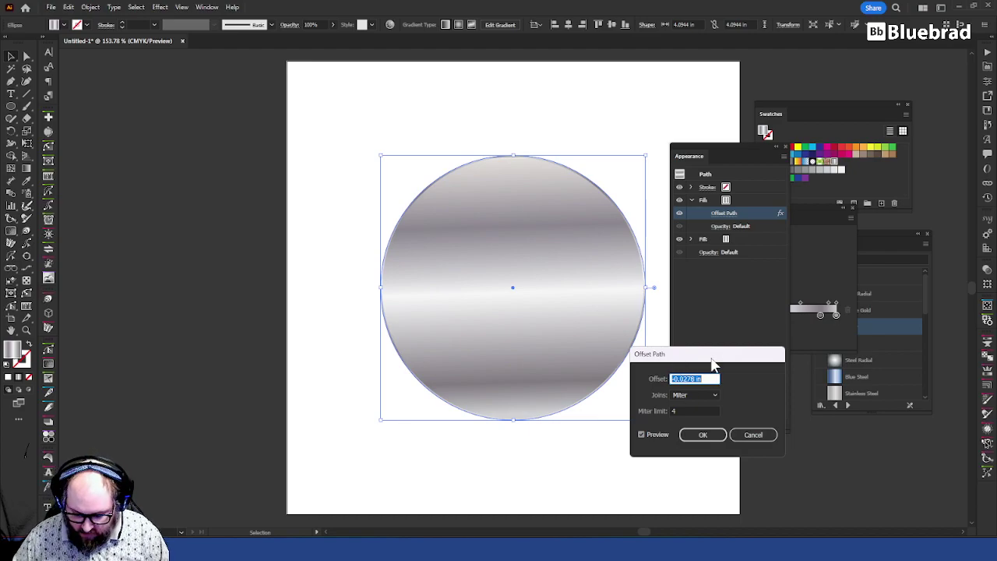
{"action": "key", "text": "BackSpace"}
{"action": "type", "text": "5"}
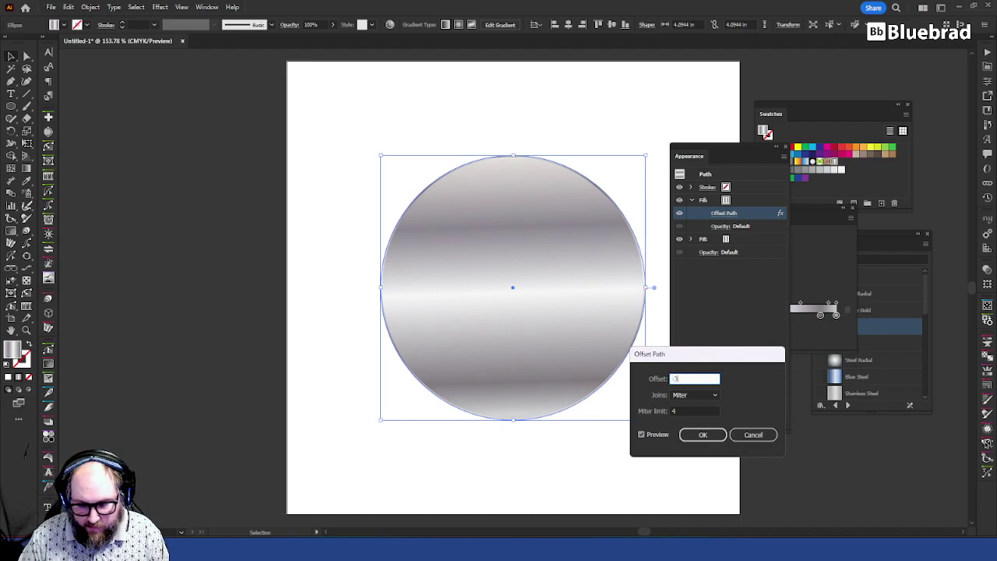
{"action": "type", "text": "pt"}
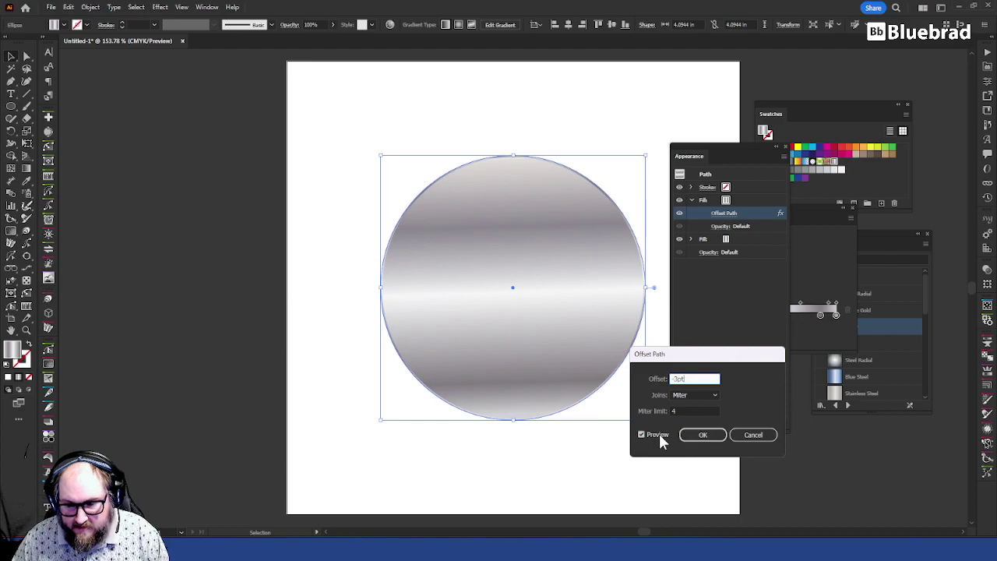
{"action": "mouse_move", "coordinate": [702, 378]}
{"action": "left_mouse_down"}
{"action": "mouse_move", "coordinate": [662, 378]}
{"action": "mouse_move", "coordinate": [691, 378]}
{"action": "left_mouse_up"}
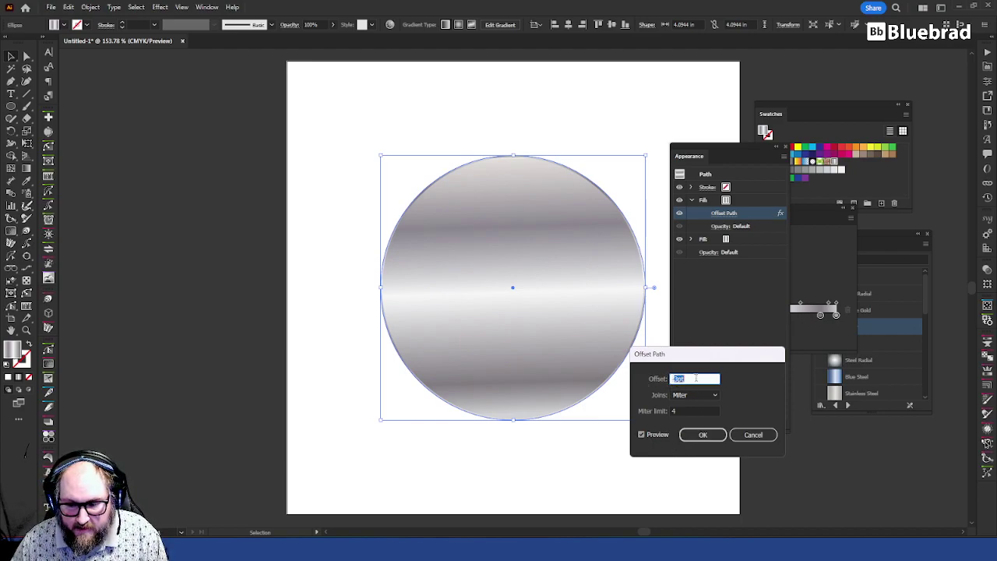
{"action": "left_click", "coordinate": [700, 378]}
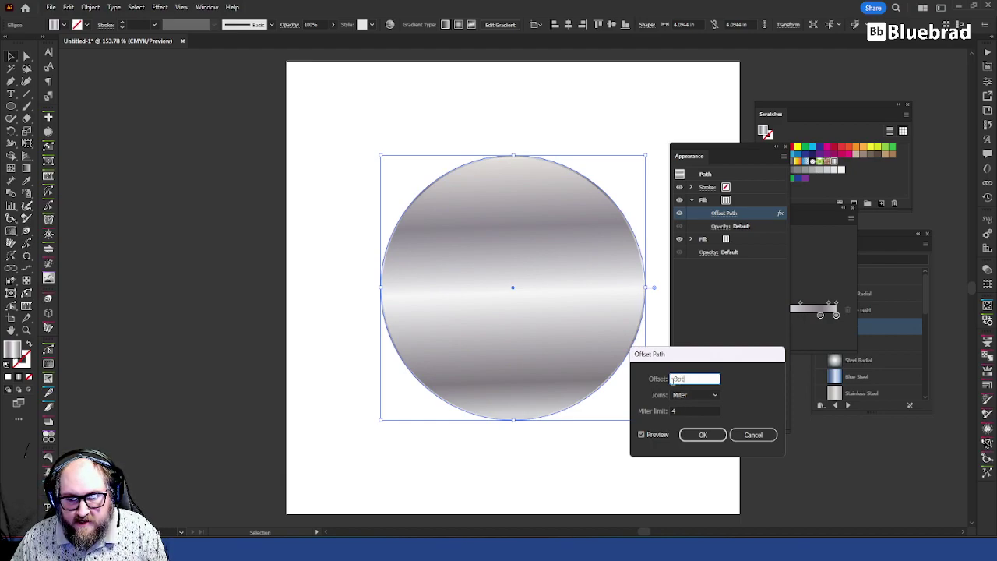
{"action": "left_click_drag", "start_coordinate": [701, 379], "coordinate": [680, 377]}
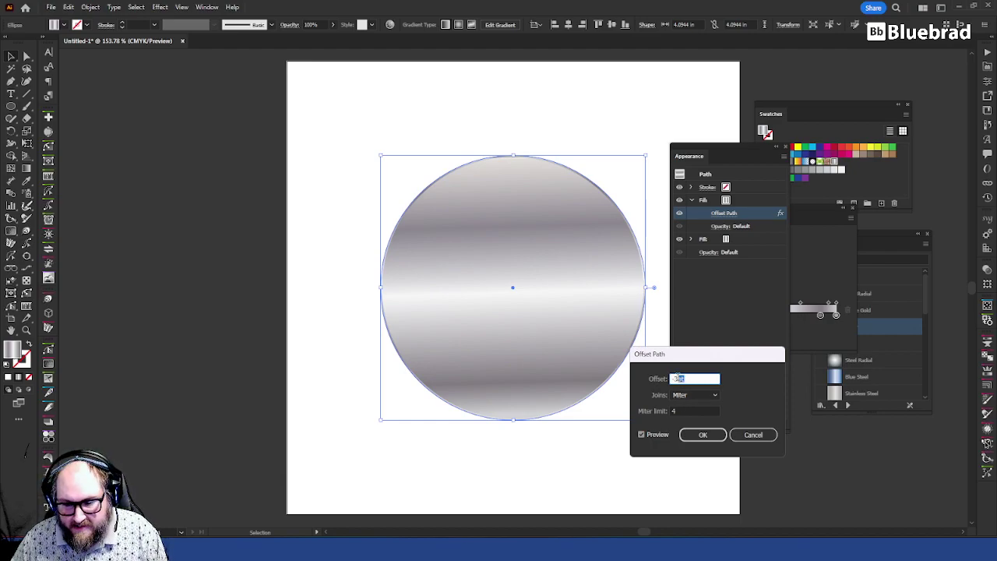
{"action": "left_click", "coordinate": [706, 380]}
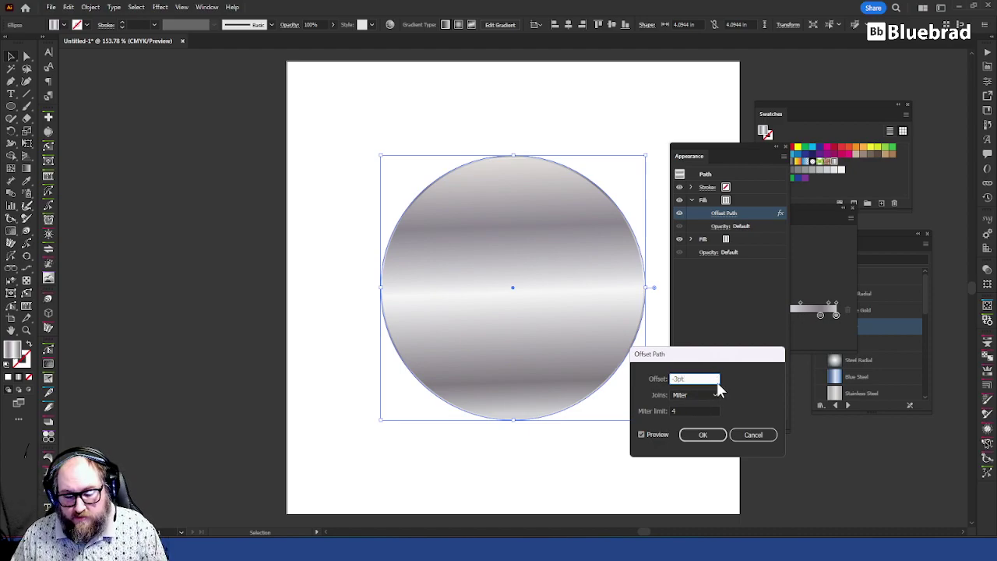
{"action": "key", "text": "Return"}
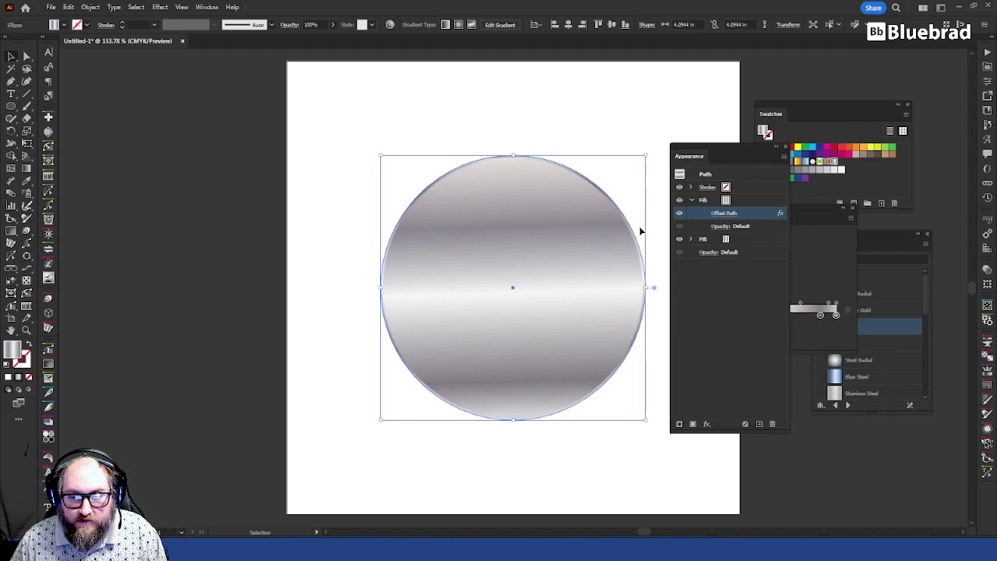
{"action": "left_click", "coordinate": [654, 132]}
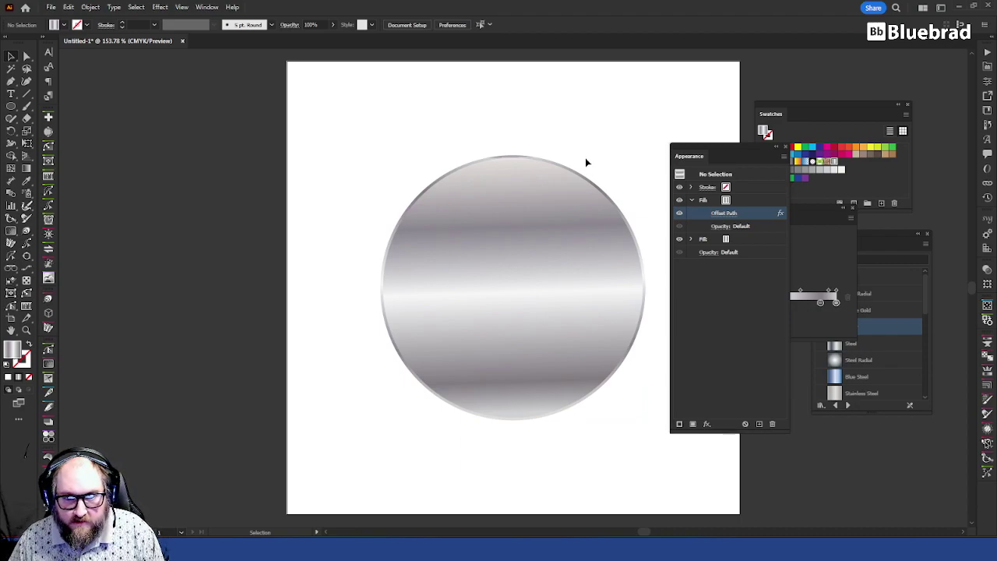
Show the document rulers and view the measurement units available for them, leaving the unit unchanged.
{"action": "left_click", "coordinate": [438, 263]}
{"action": "left_click", "coordinate": [537, 101]}
{"action": "key", "text": "ctrl+r"}
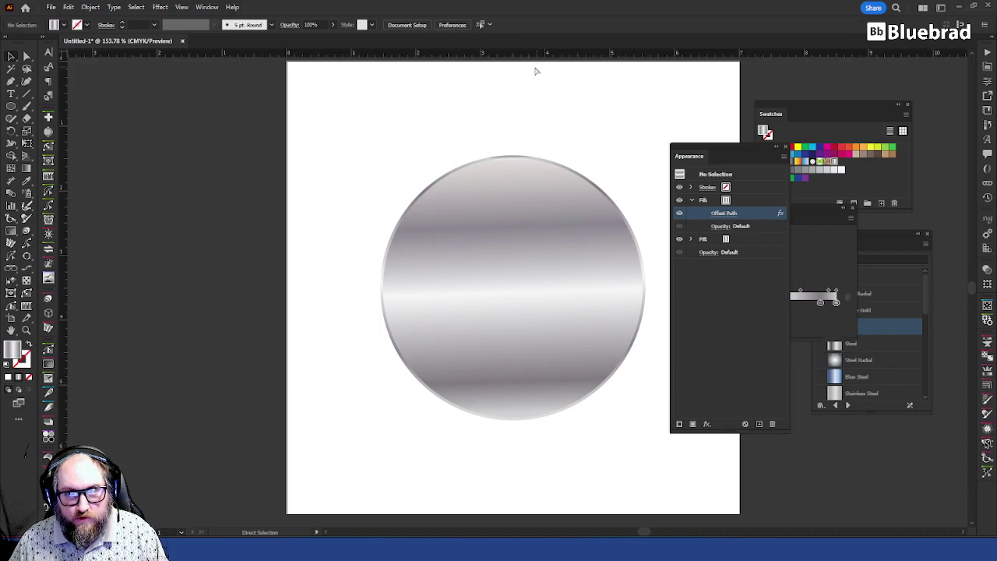
{"action": "key", "text": "v"}
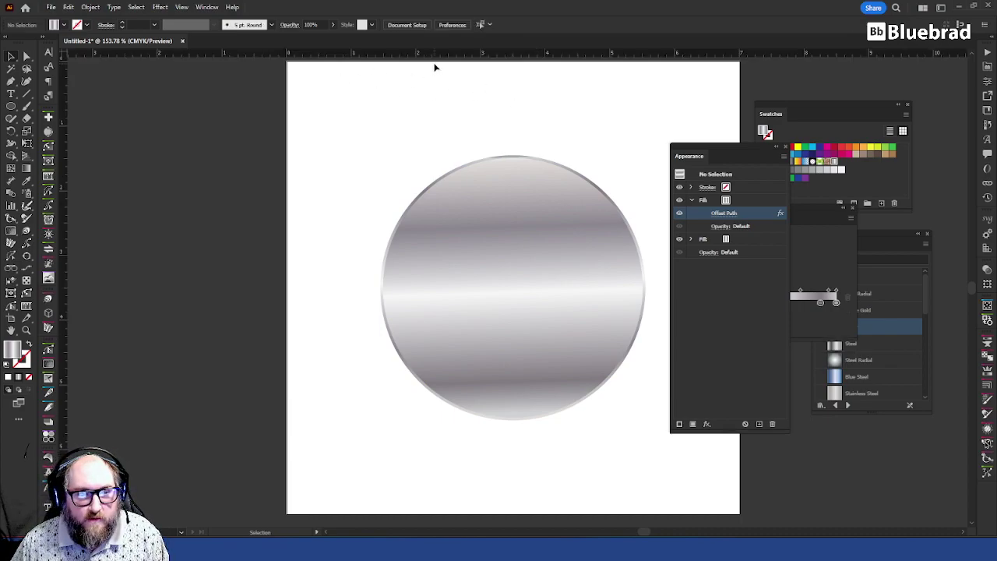
{"action": "right_click", "coordinate": [506, 55]}
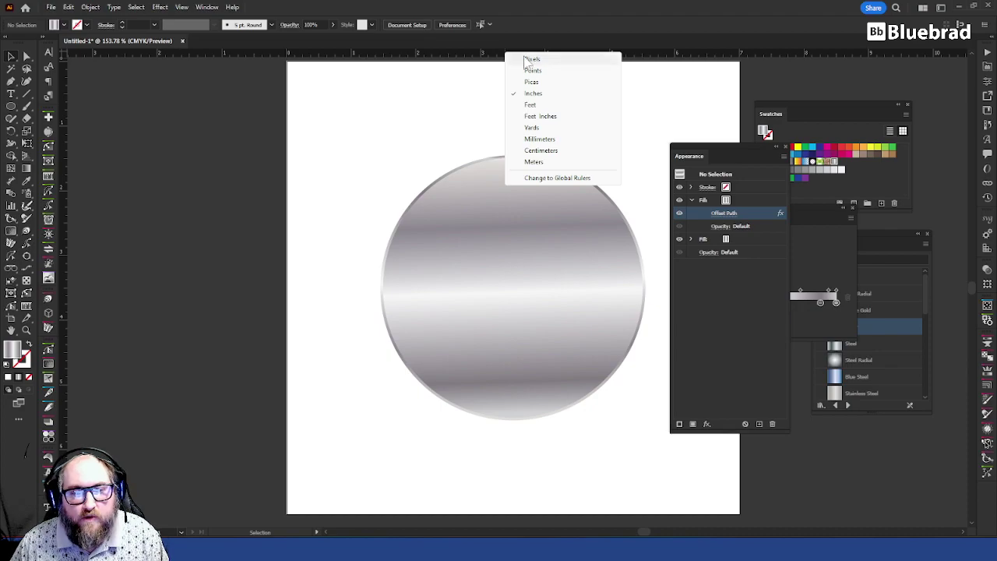
{"action": "left_click", "coordinate": [372, 86]}
Check the units setting in Document Setup and close it without making changes.
{"action": "left_click", "coordinate": [159, 8]}
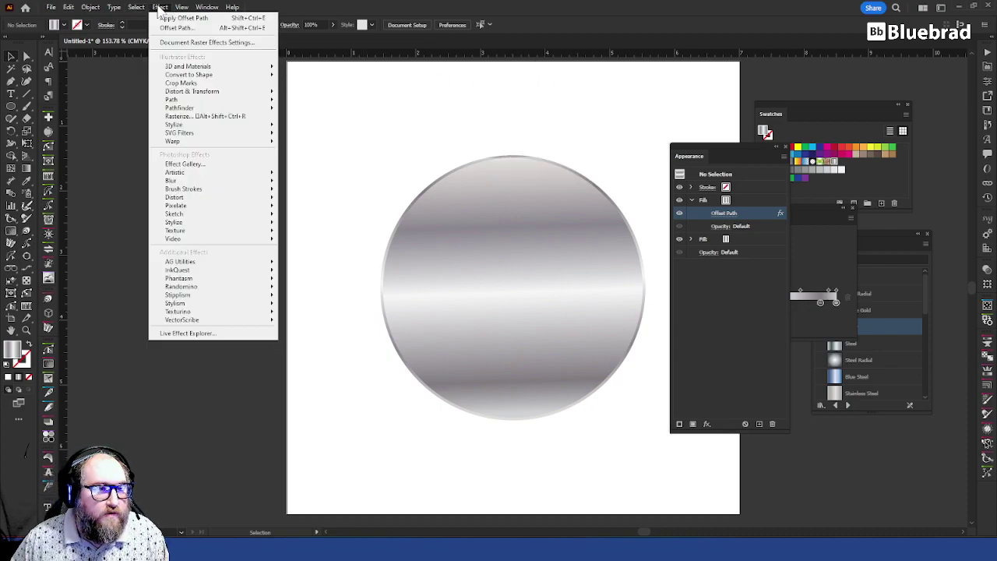
{"action": "mouse_move", "coordinate": [136, 8]}
{"action": "mouse_move", "coordinate": [53, 10]}
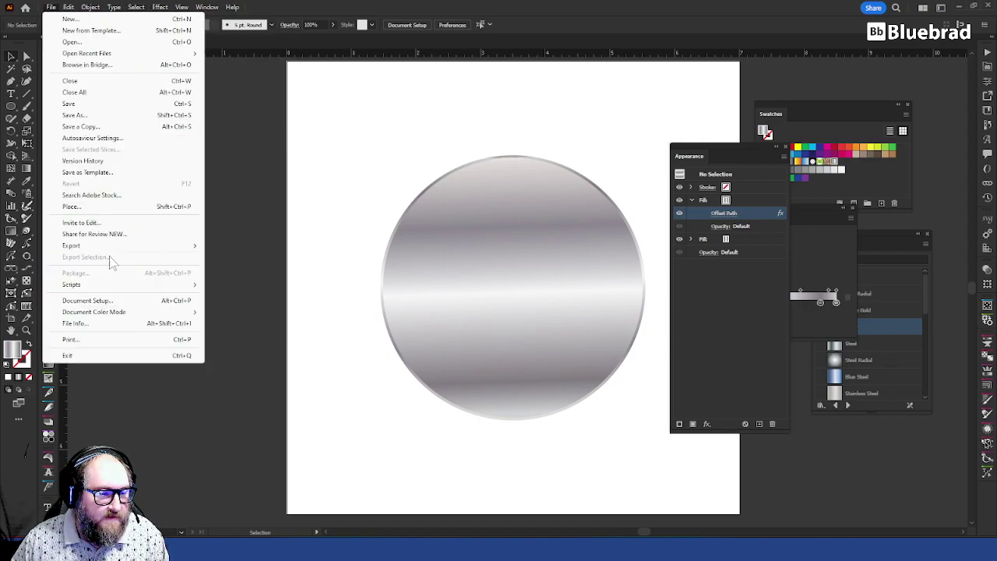
{"action": "left_click", "coordinate": [138, 302]}
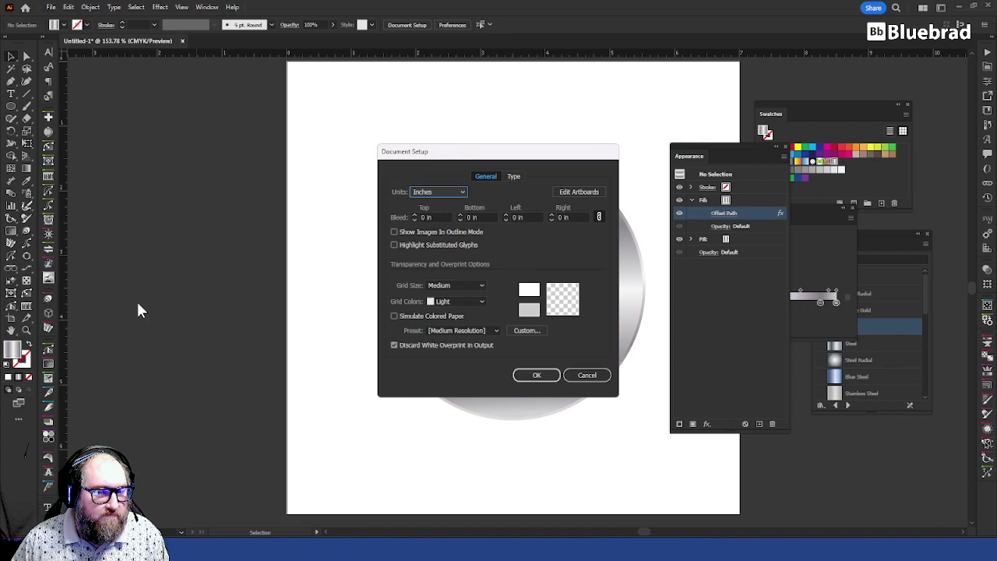
{"action": "left_click", "coordinate": [591, 376]}
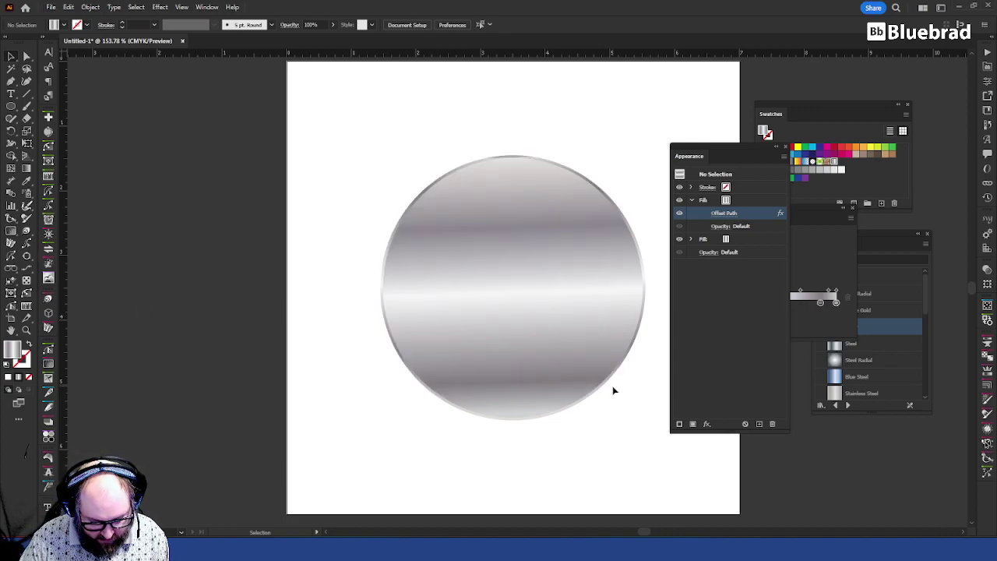
Review the general, stroke and type units in the Preferences and close them without making changes.
{"action": "key", "text": "ctrl+k"}
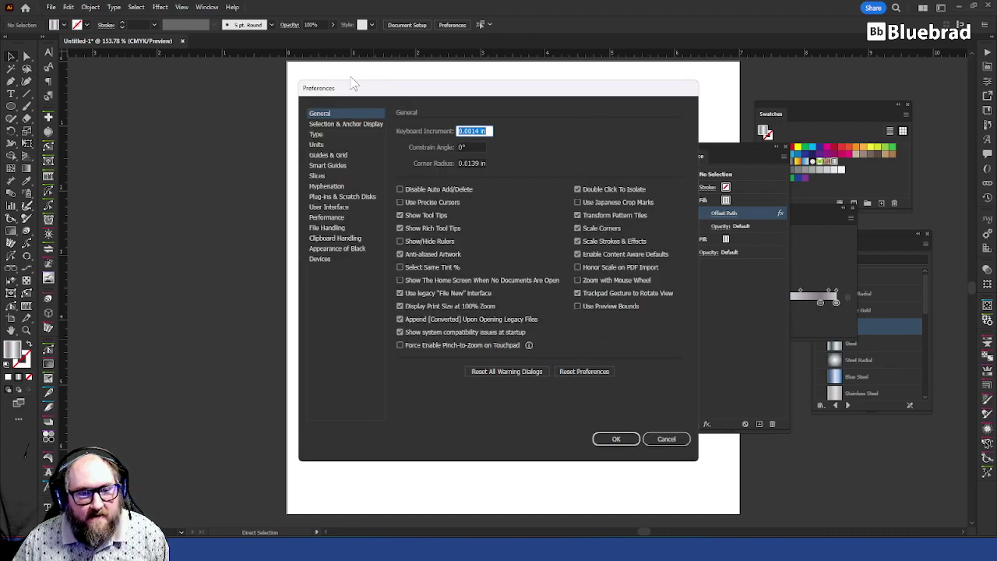
{"action": "left_click", "coordinate": [332, 136]}
{"action": "left_click", "coordinate": [329, 146]}
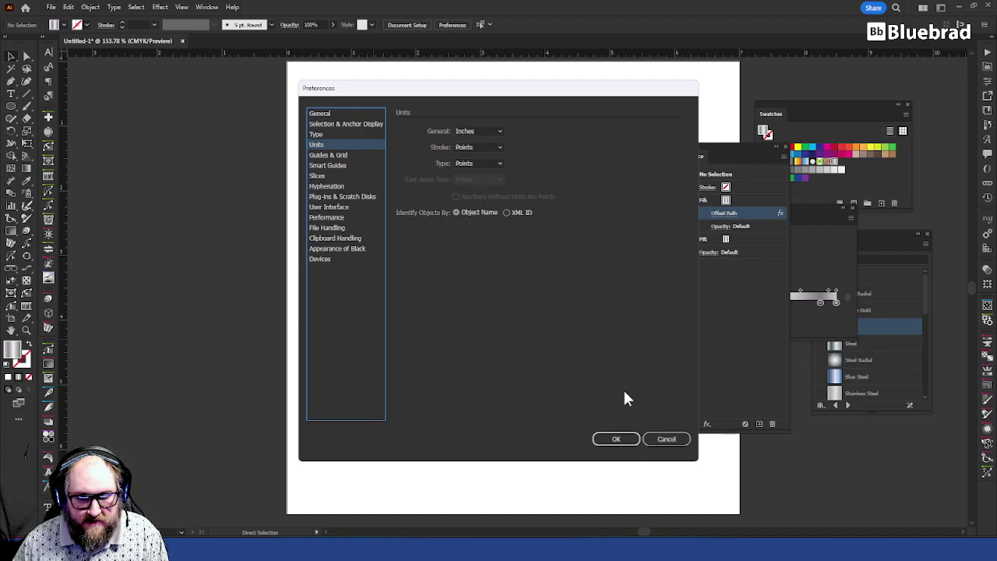
{"action": "left_click", "coordinate": [666, 440]}
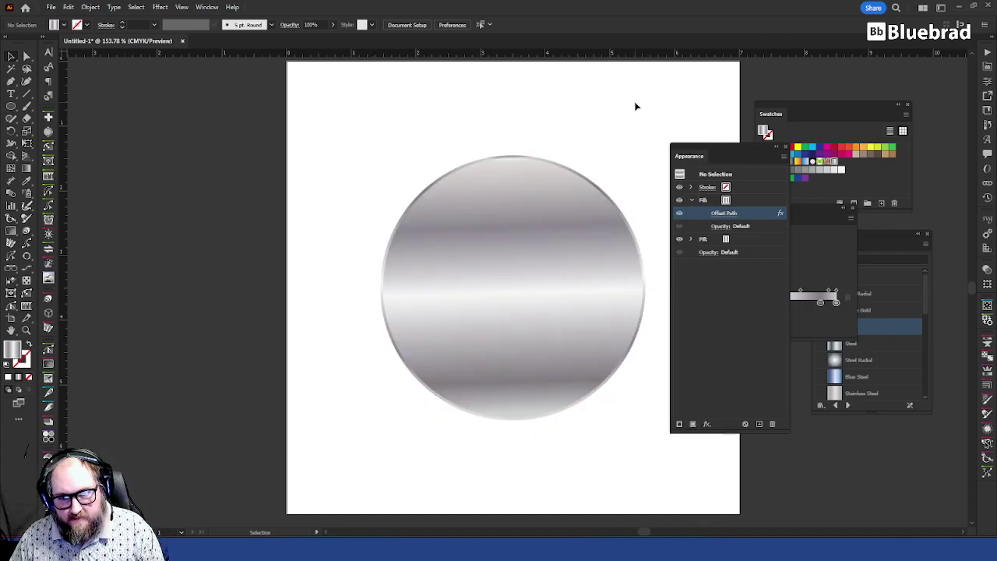